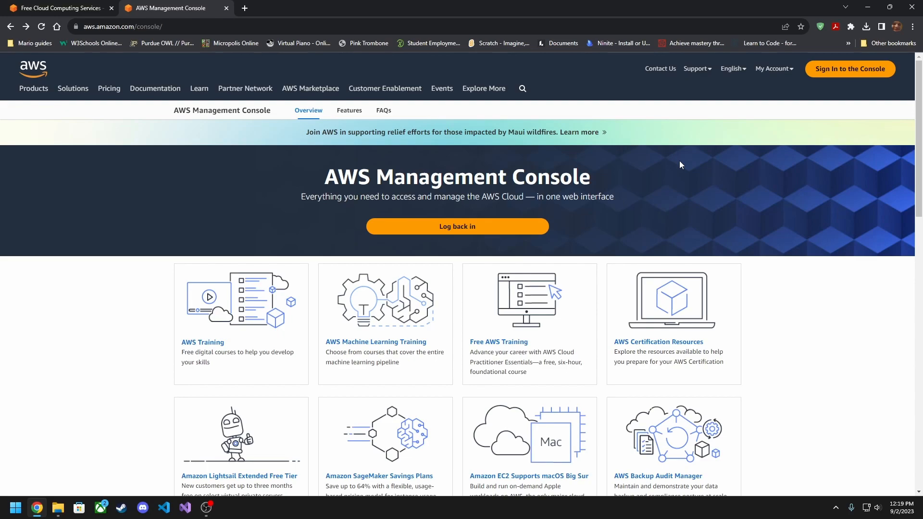
- Examine the AWS Free Tier page, covering the types of offers and the Free Tier details for Amazon EC2 and other products
key("ctrl+shift+Tab")
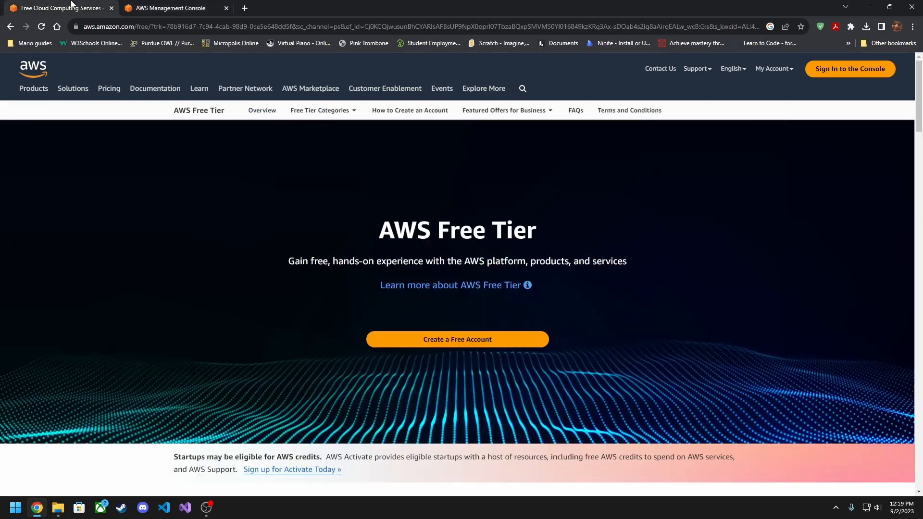
left_click_drag(351, 231, 556, 213)
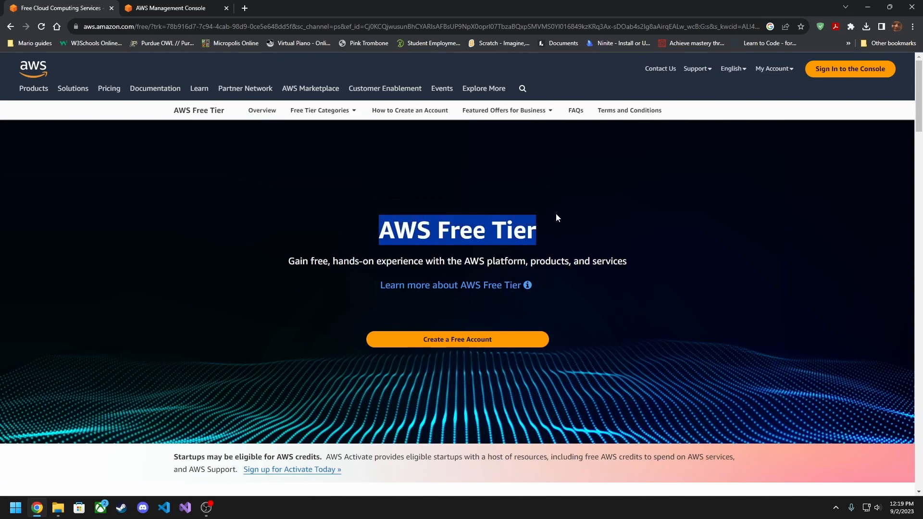
left_click(556, 212)
scroll(357, 247, "down", 5)
scroll(324, 280, "down", 7)
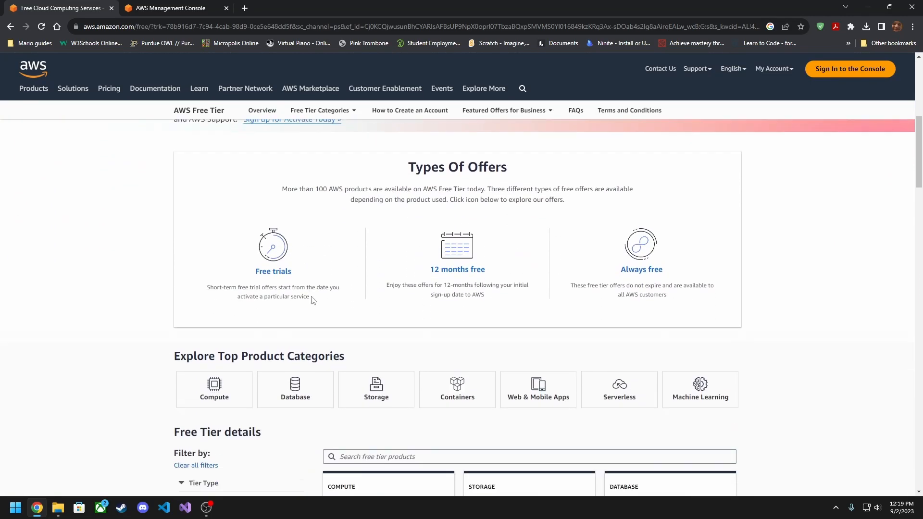
mouse_move(337, 316)
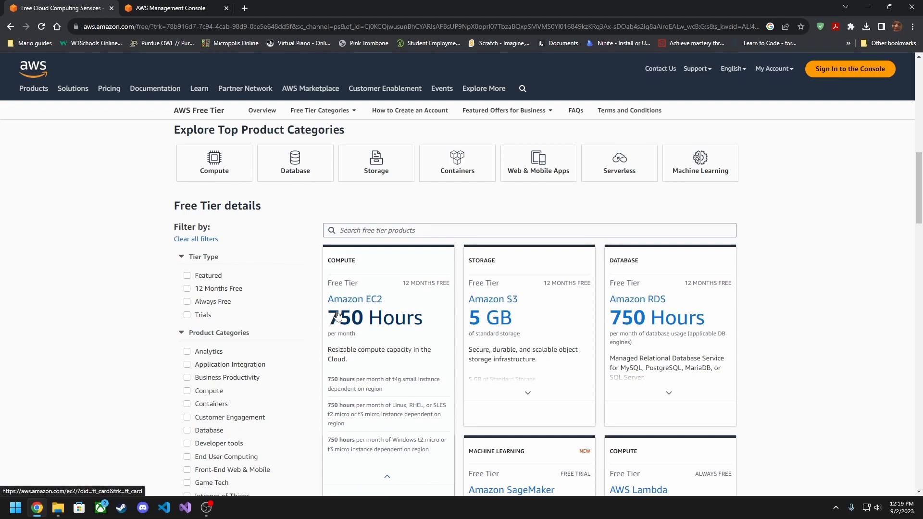
scroll(378, 320, "down", 1)
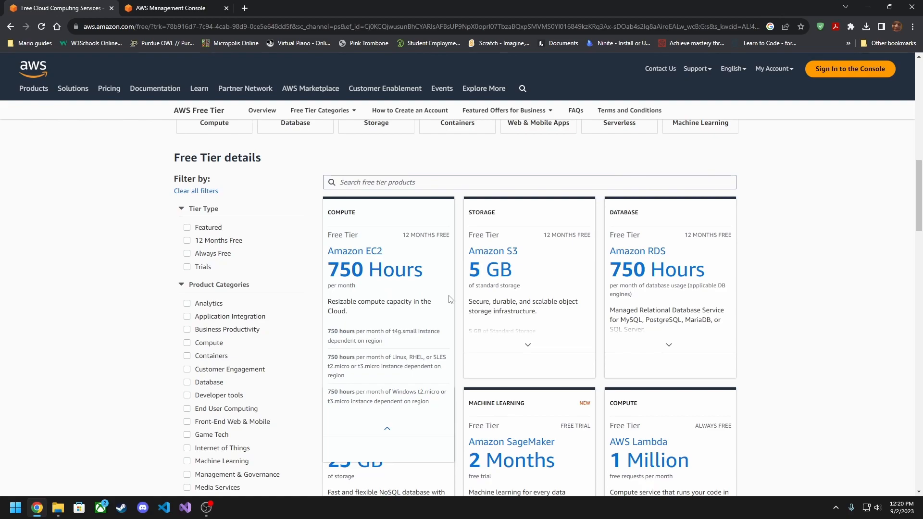
scroll(553, 294, "down", 5)
scroll(518, 356, "up", 11)
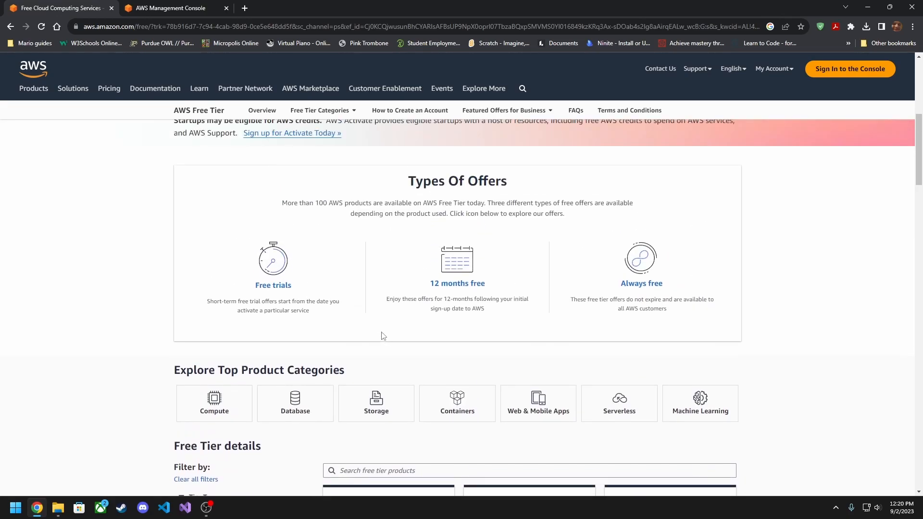
scroll(383, 335, "up", 6)
- Return to the AWS Management Console page and sign in to the console
left_click(179, 8)
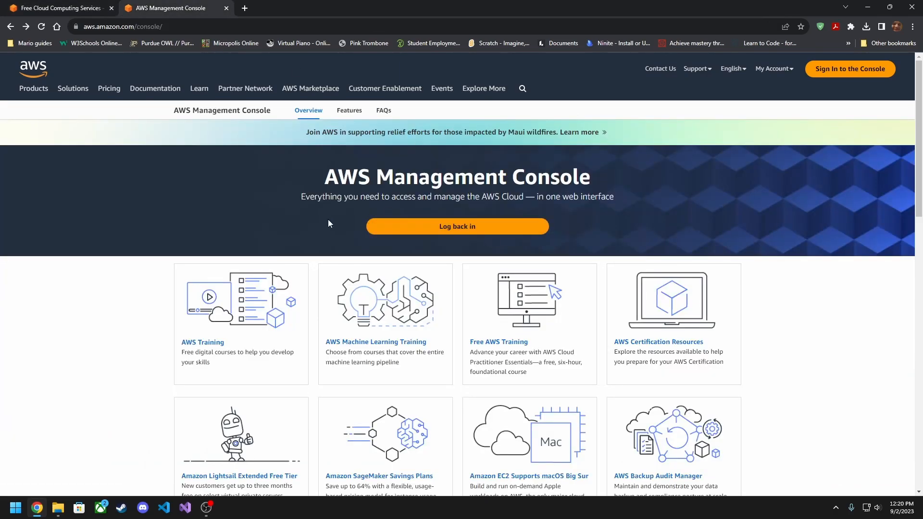
left_click(842, 72)
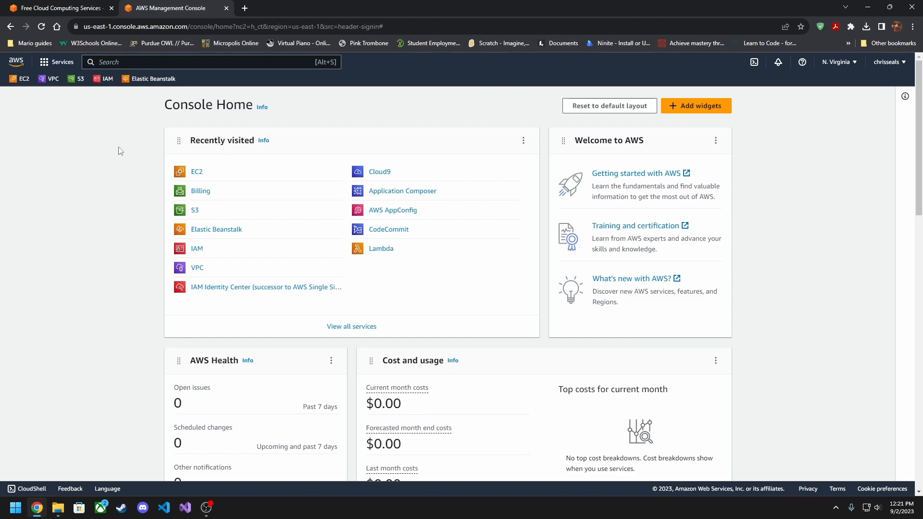
- Add Batch from the Compute services to the favorites and remove it again
left_click(56, 68)
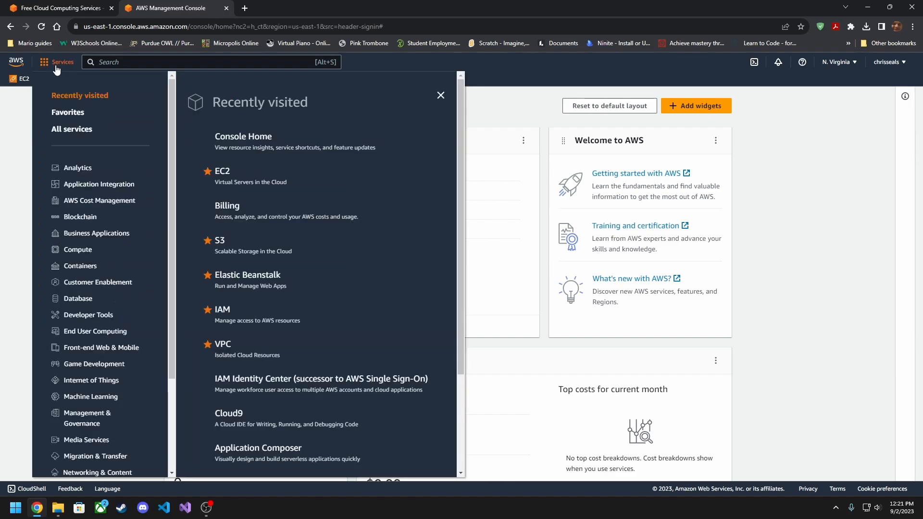
left_click(78, 250)
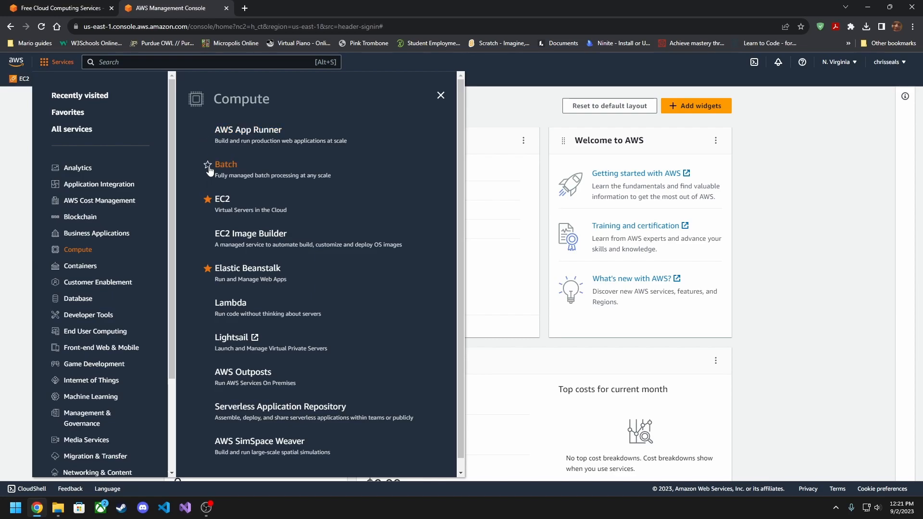
left_click(208, 166)
left_click(23, 118)
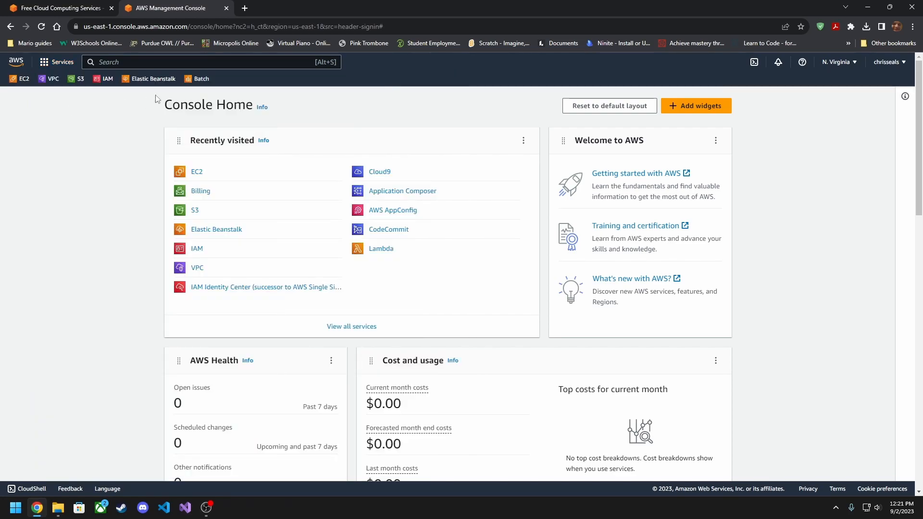
left_click(57, 63)
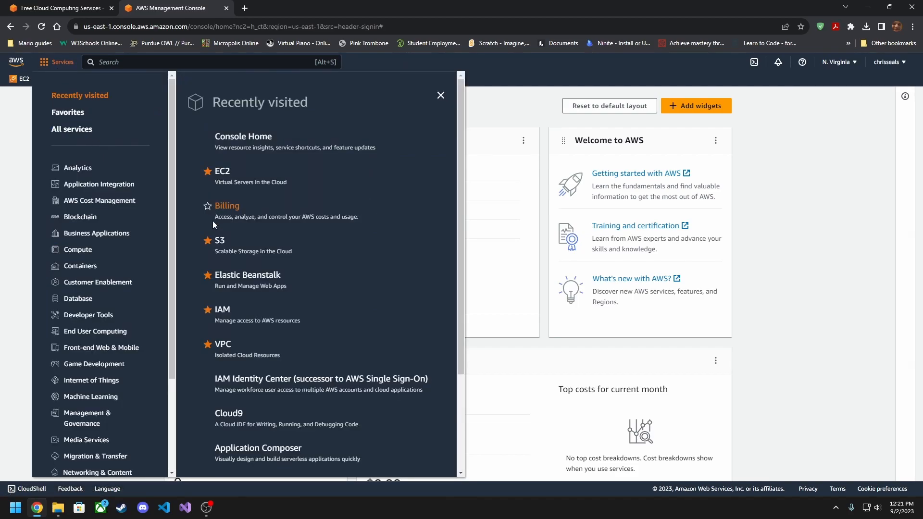
left_click(85, 251)
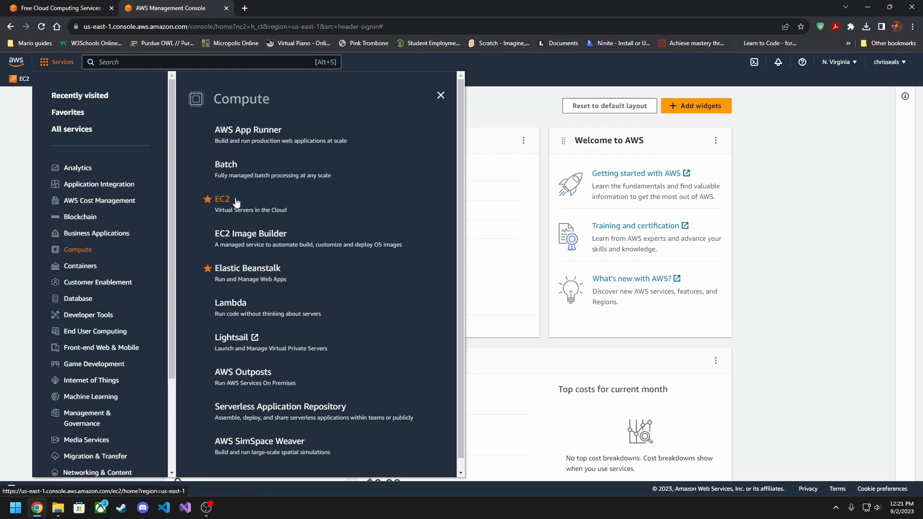
left_click(22, 102)
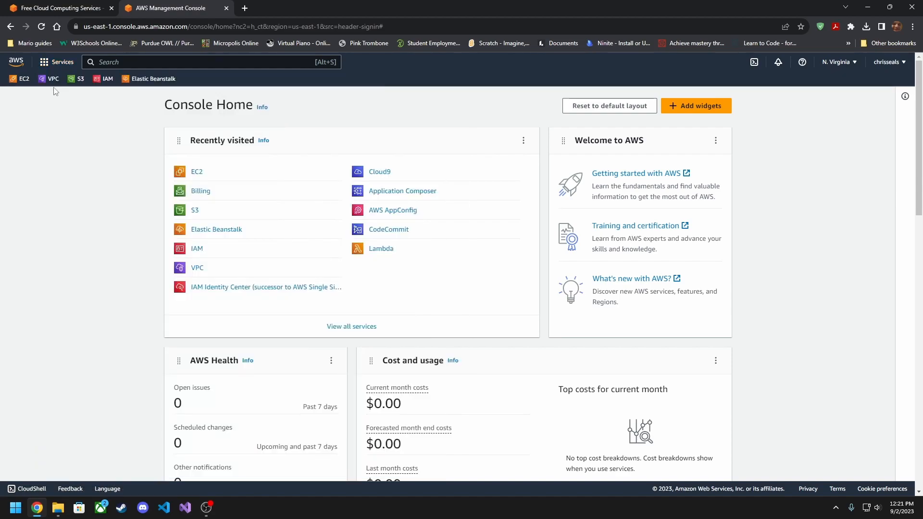
- Open the EC2 service and display its list of key pairs
left_click(22, 78)
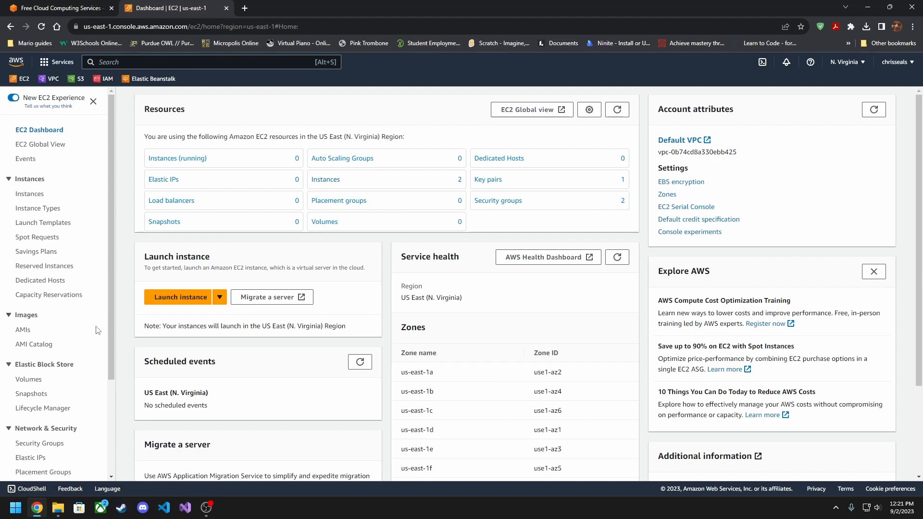
scroll(93, 342, "down", 1)
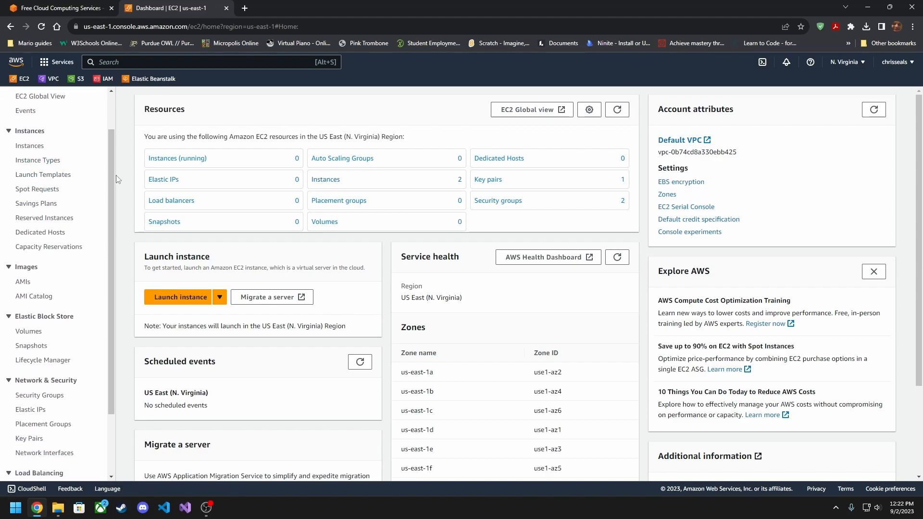
left_click(487, 182)
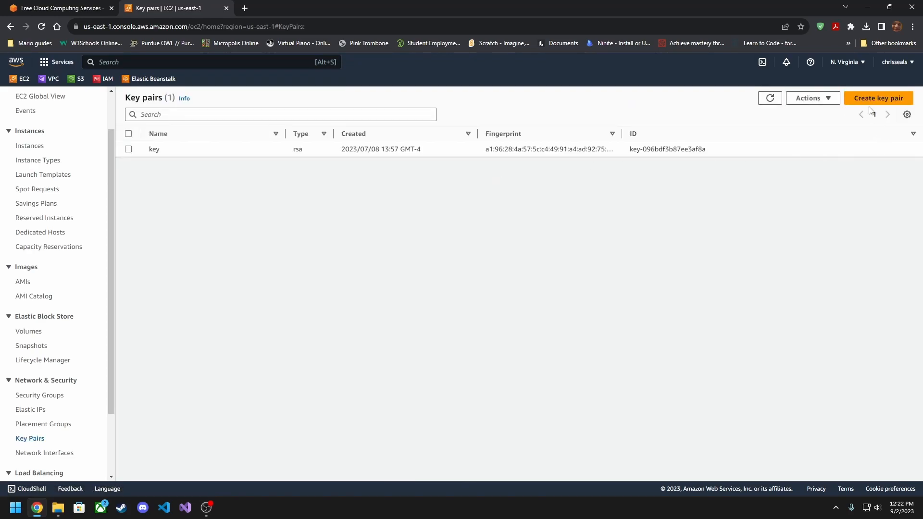
- Create an RSA key pair named Tutorial in .pem format and save Tutorial.pem to the Downloads folder
left_click(868, 100)
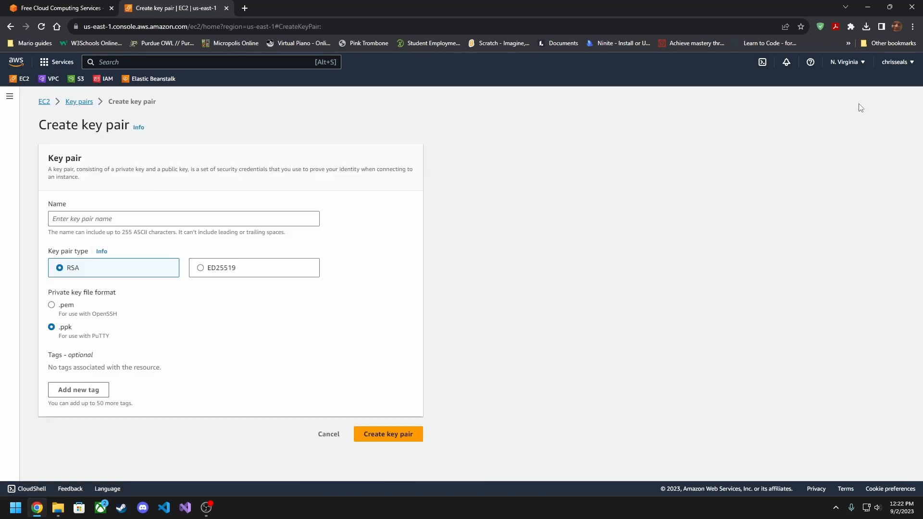
left_click(304, 222)
type("Tutorial")
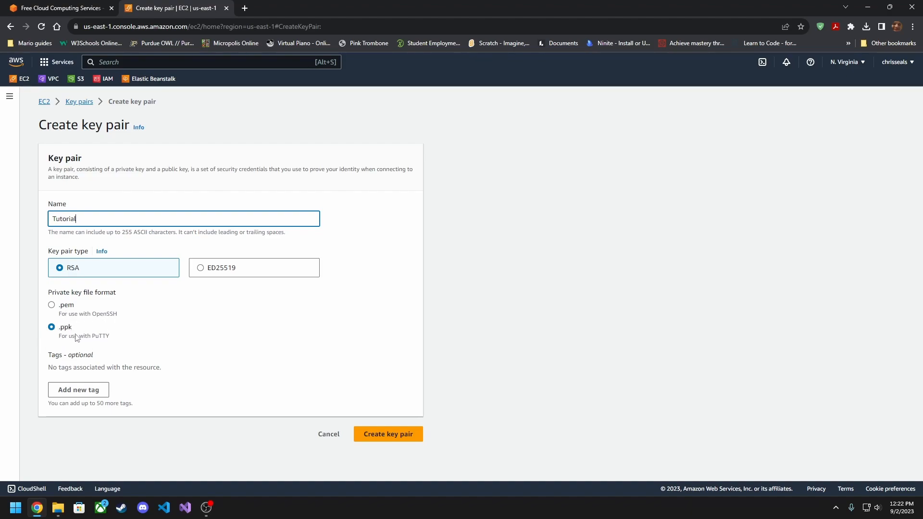
left_click(52, 306)
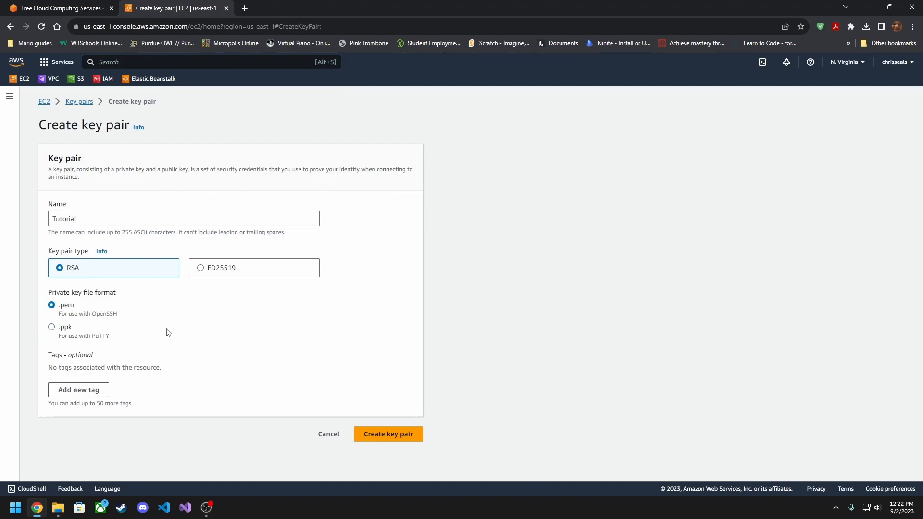
left_click(380, 434)
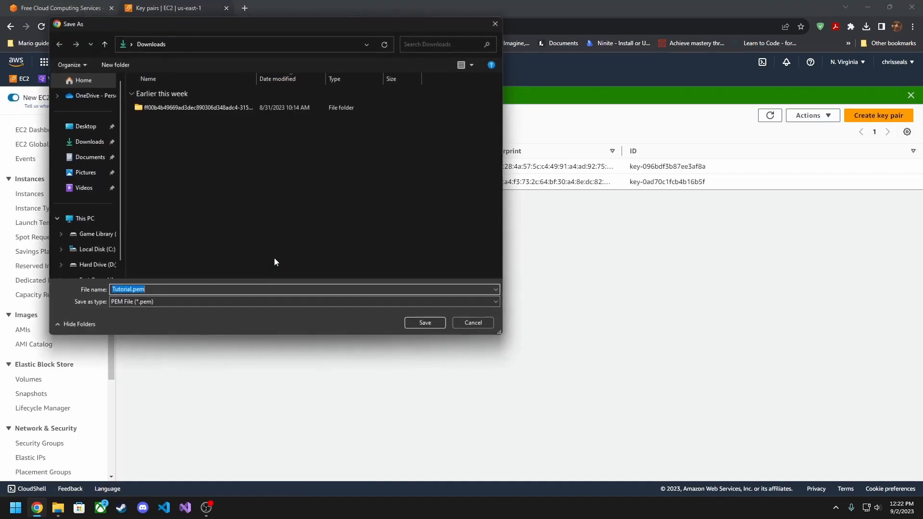
left_click(160, 291)
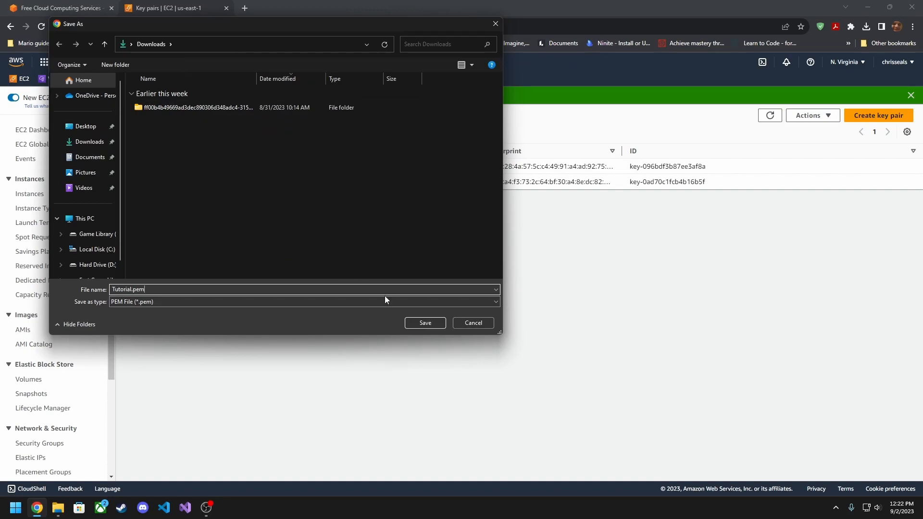
left_click(418, 321)
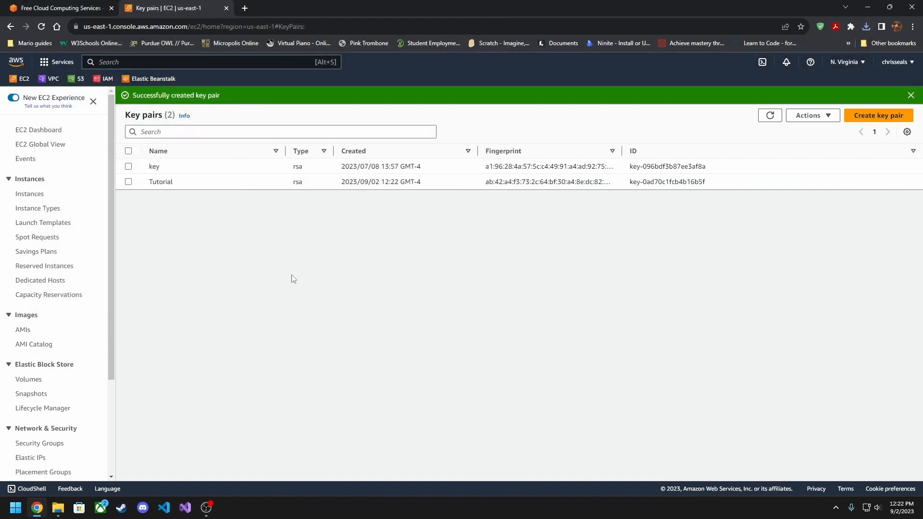
- Start launching a new instance from the EC2 Dashboard and name it Tutorial
left_click(47, 131)
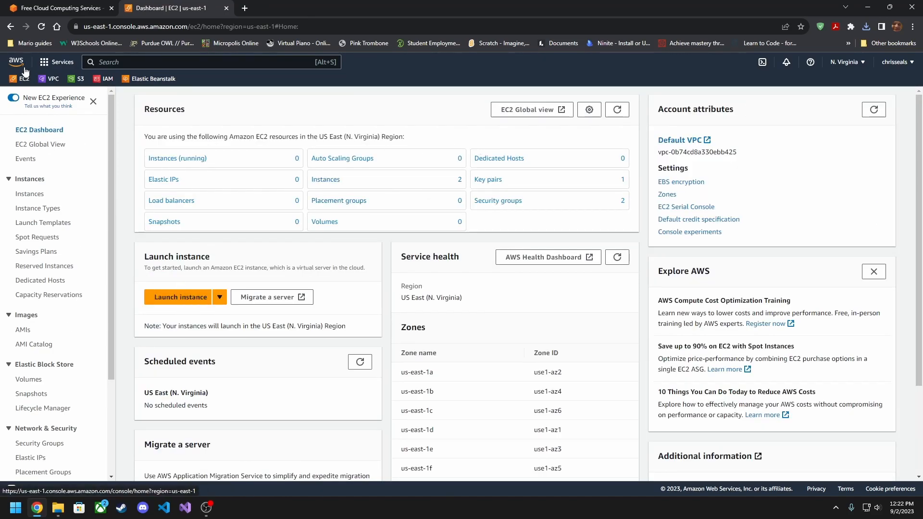
left_click(183, 298)
left_click(187, 298)
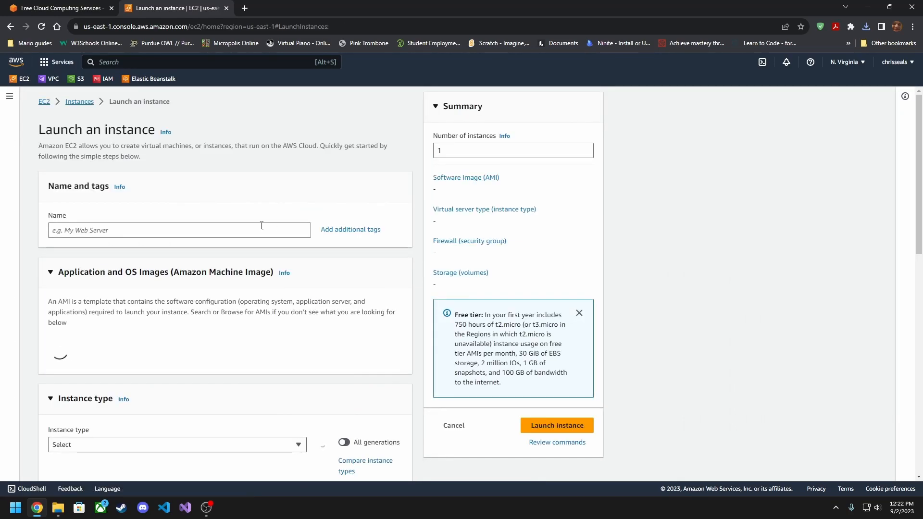
left_click(98, 231)
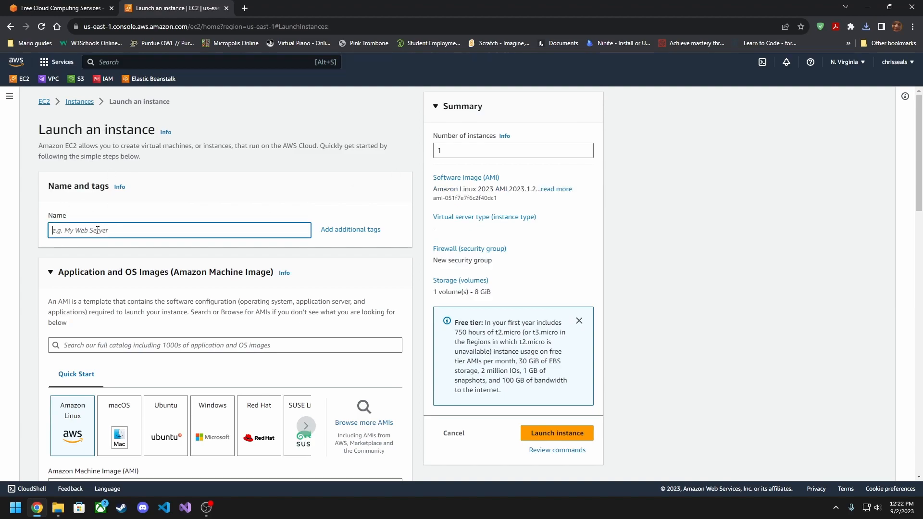
type("Tutorial")
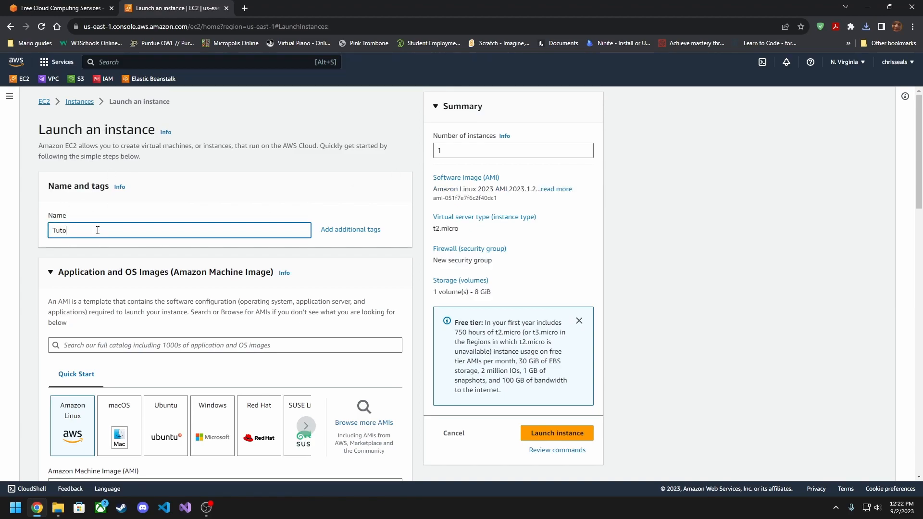
left_click(128, 253)
- Compare the quick start machine images for the instance, selecting macOS, Ubuntu and Windows in turn and looking through the remaining options
scroll(128, 253, "down", 2)
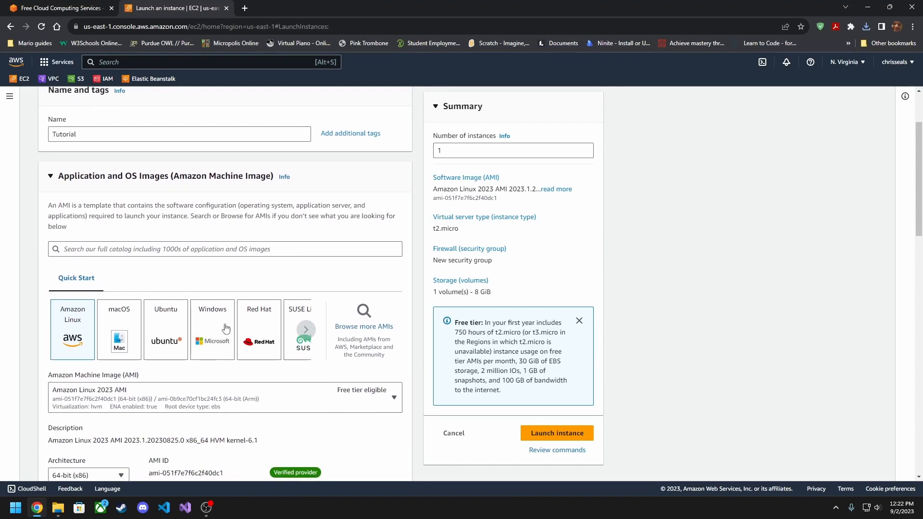
scroll(175, 337, "down", 1)
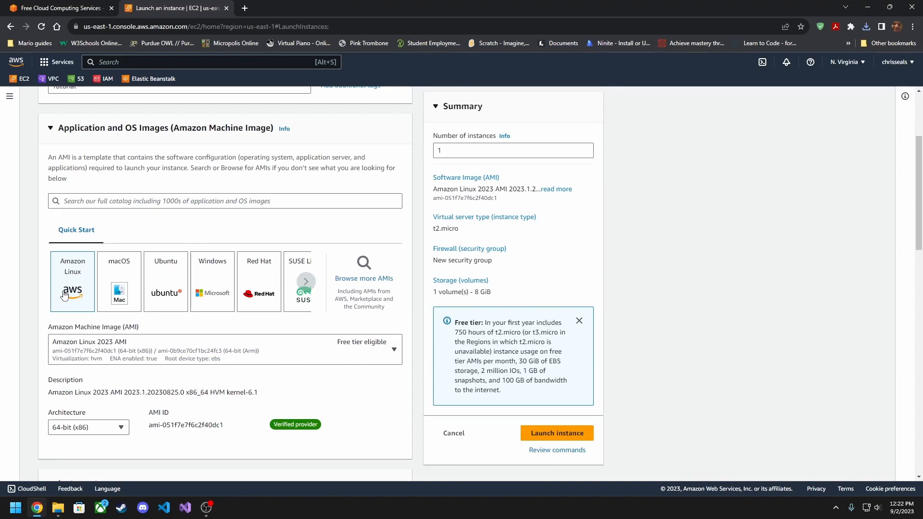
left_click(119, 298)
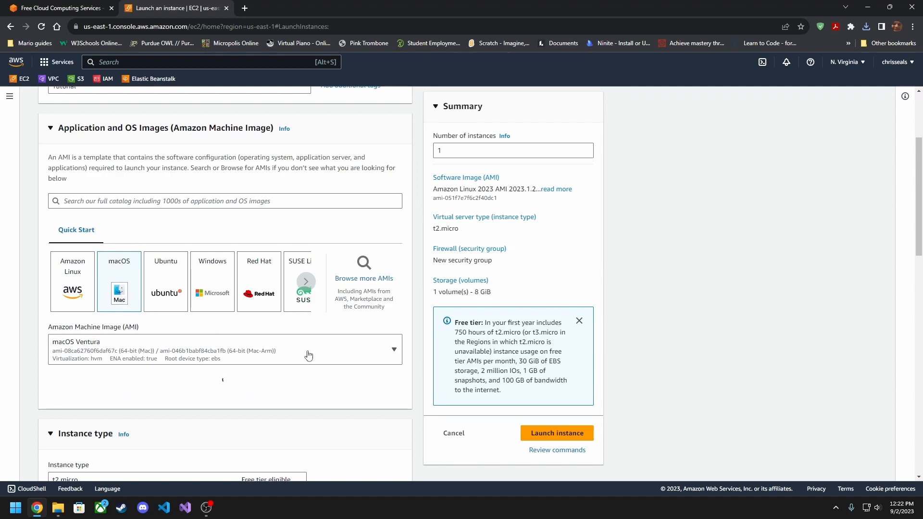
left_click(310, 353)
left_click(310, 352)
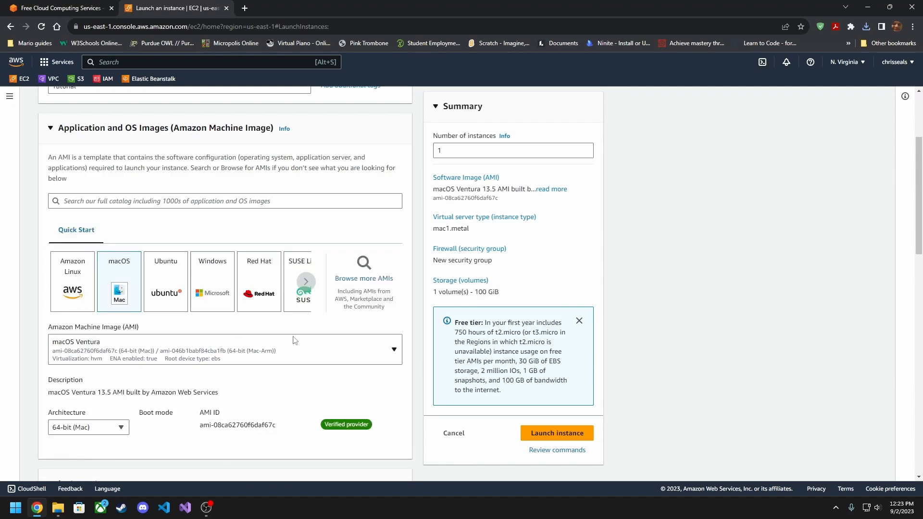
left_click(173, 297)
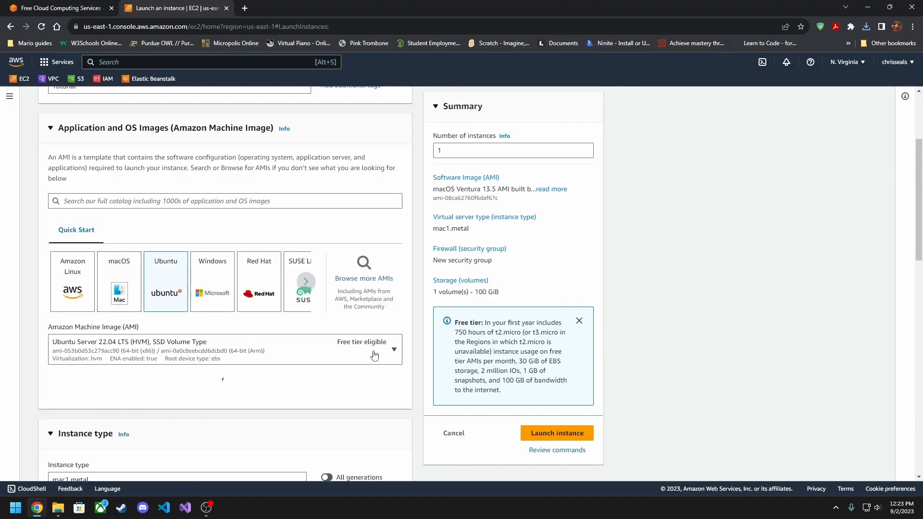
left_click(219, 298)
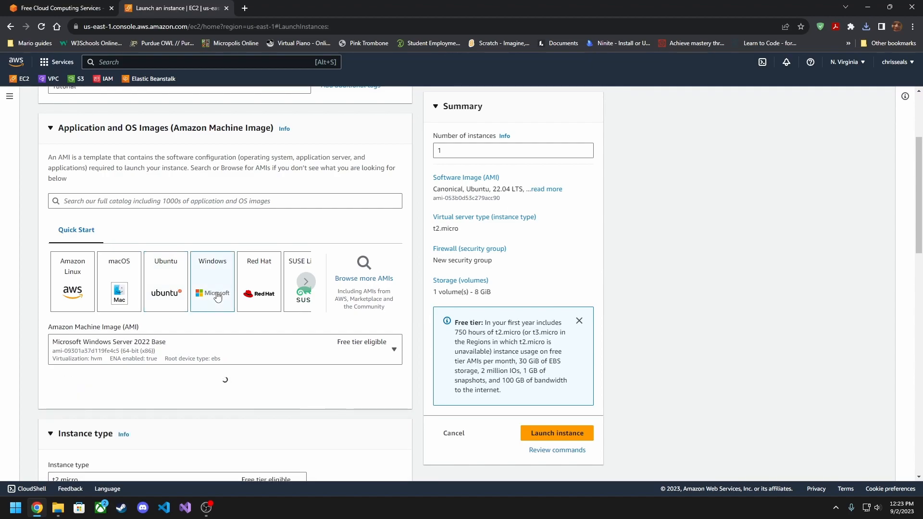
double_click(305, 285)
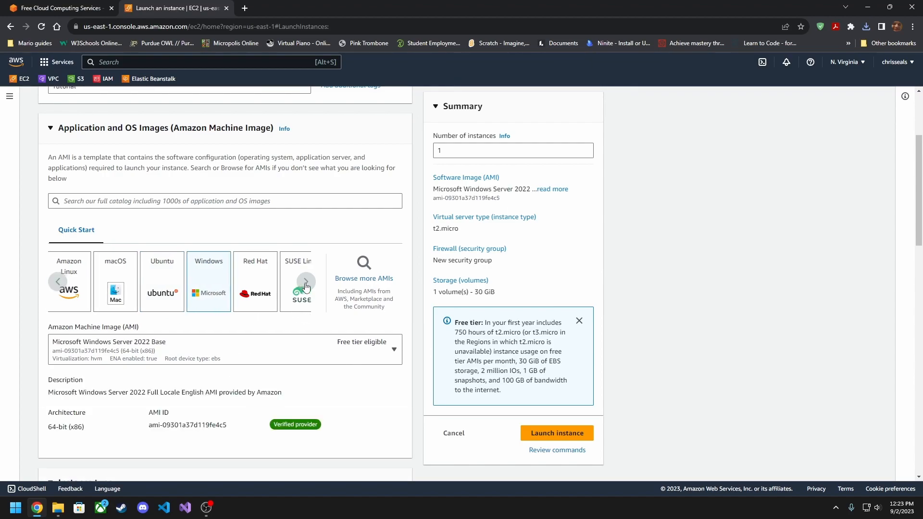
left_click(58, 282)
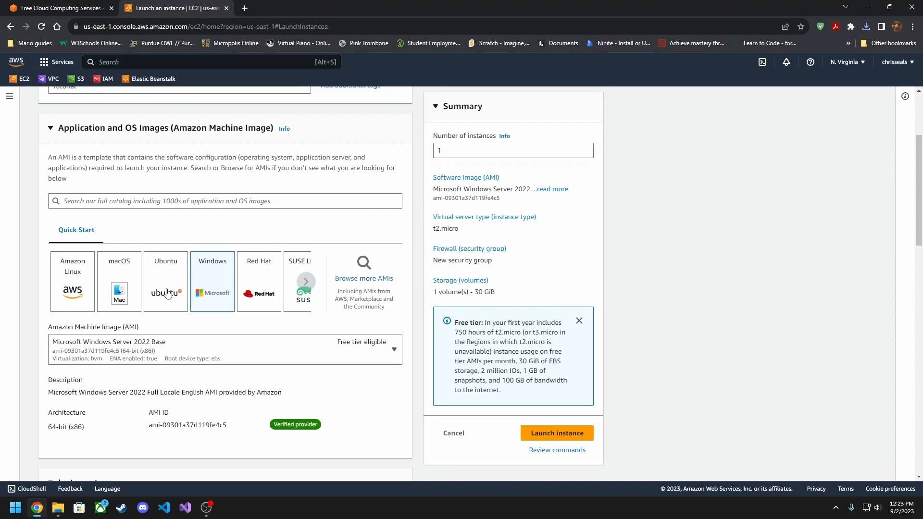
- Choose Ubuntu as the instance's quick start machine image
left_click(174, 289)
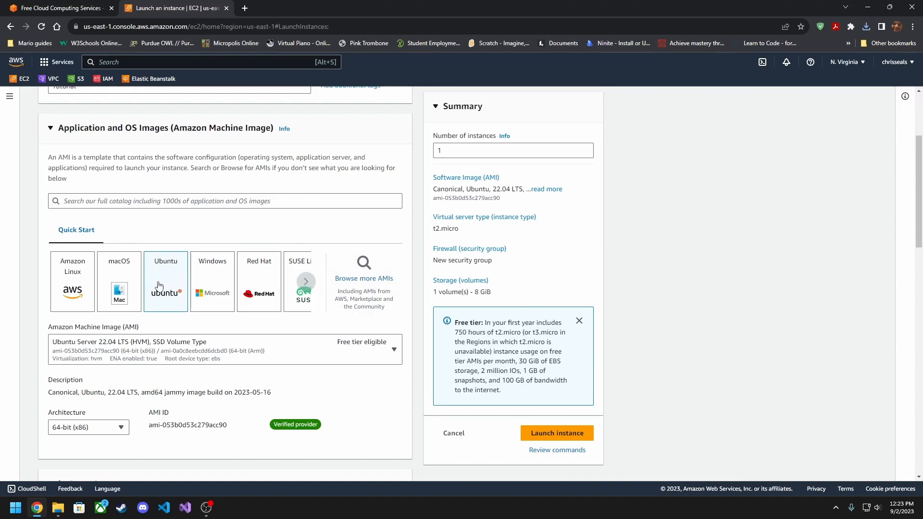
- Search the community AMIs for minecraft, look through the matching images, and return to the instance launch form
left_click(366, 280)
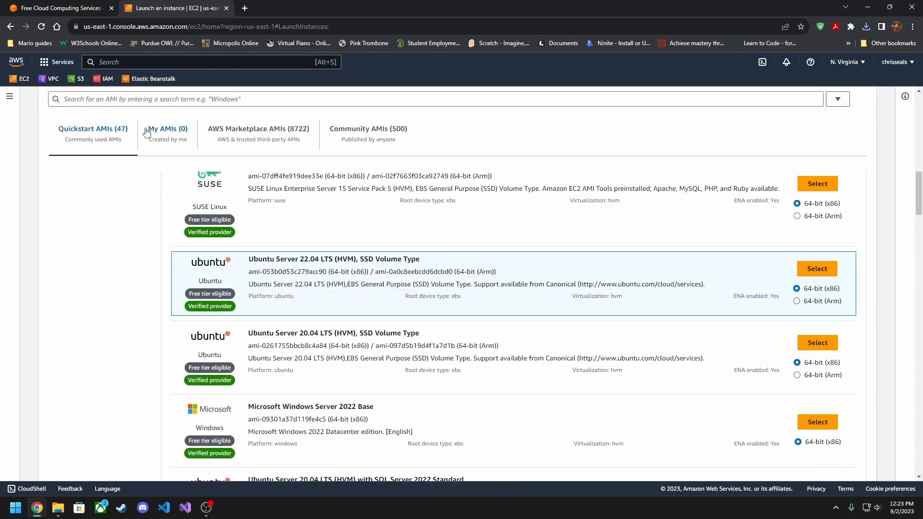
left_click(344, 138)
left_click(321, 177)
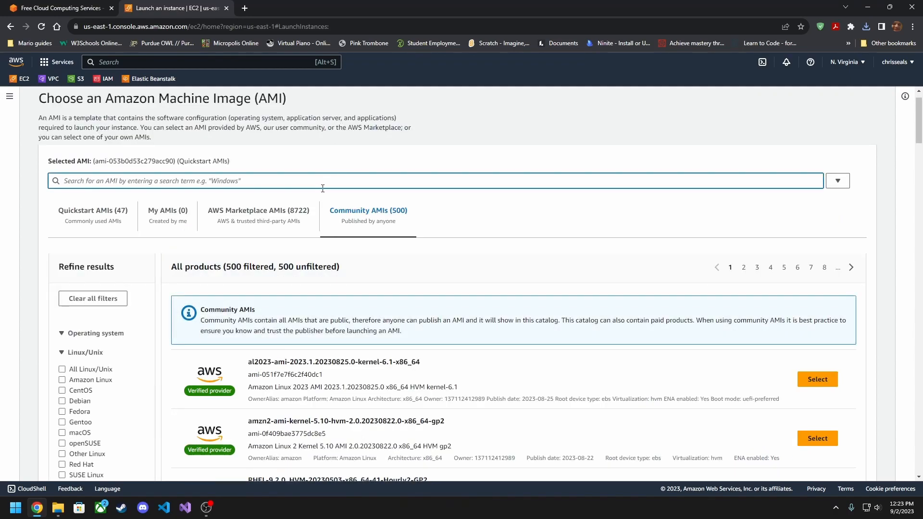
type("minec")
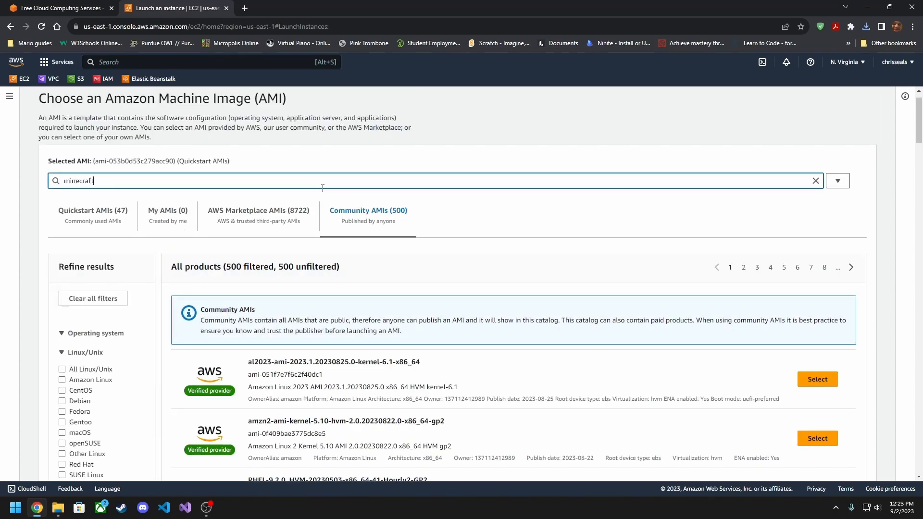
type("raft")
key("Return")
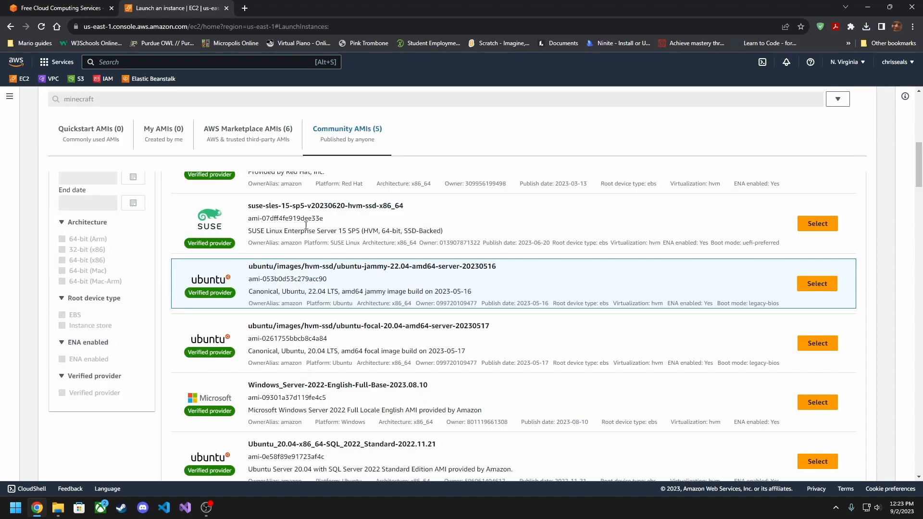
scroll(182, 268, "down", 2)
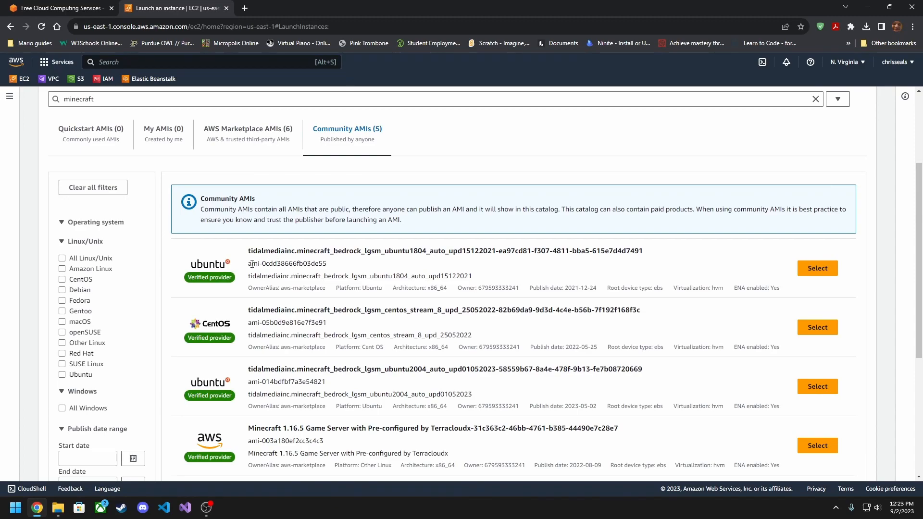
scroll(230, 268, "down", 1)
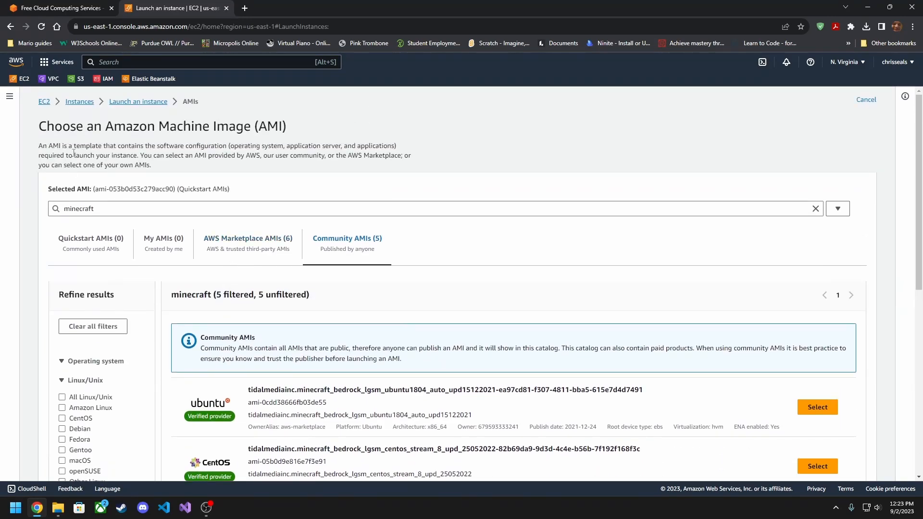
left_click(144, 102)
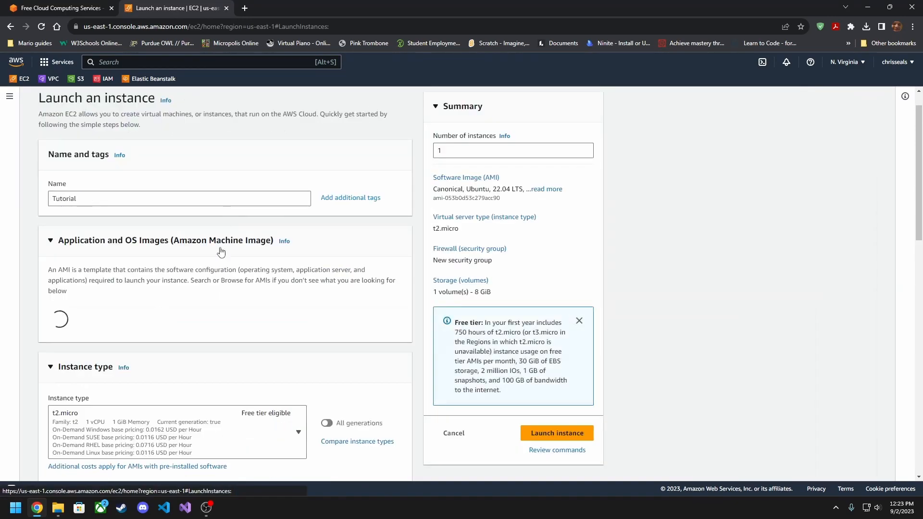
- Look through the available Ubuntu machine images, keeping Ubuntu Server 22.04 LTS (HVM), SSD Volume Type
scroll(198, 304, "down", 4)
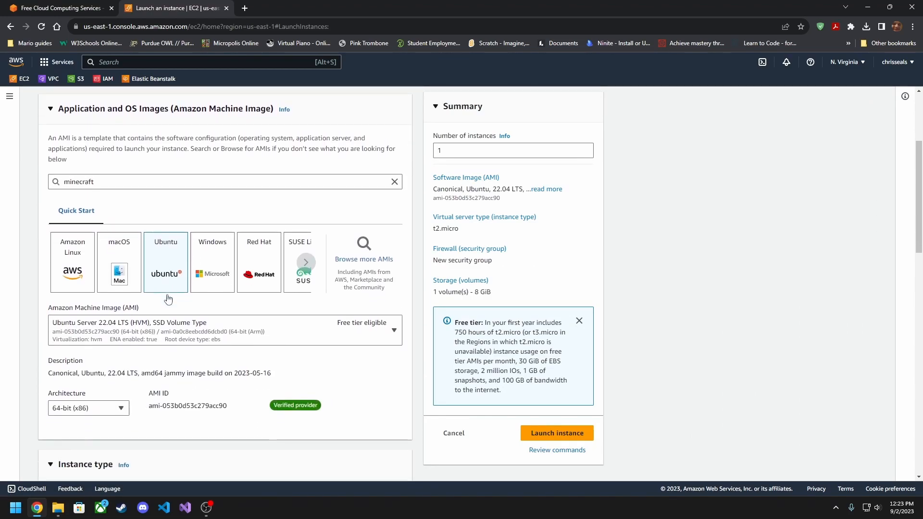
left_click(134, 272)
scroll(123, 380, "down", 1)
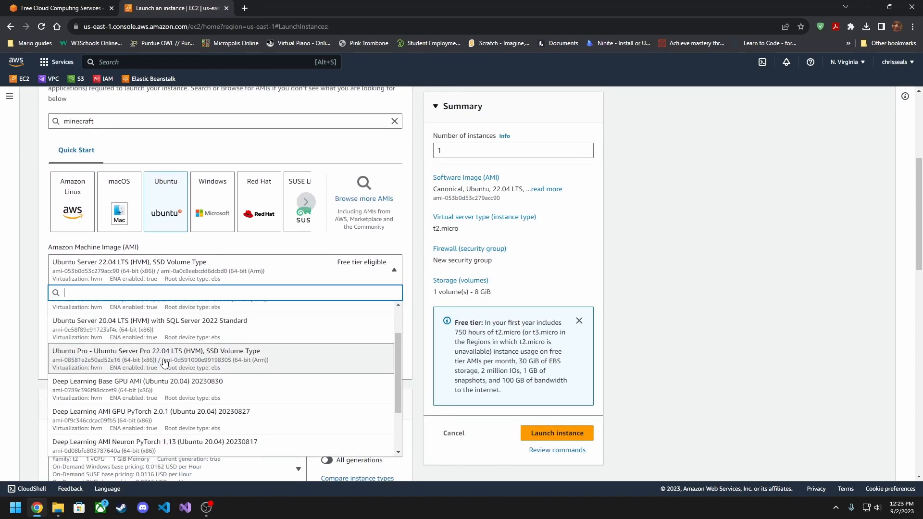
scroll(120, 380, "down", 1)
scroll(115, 384, "up", 3)
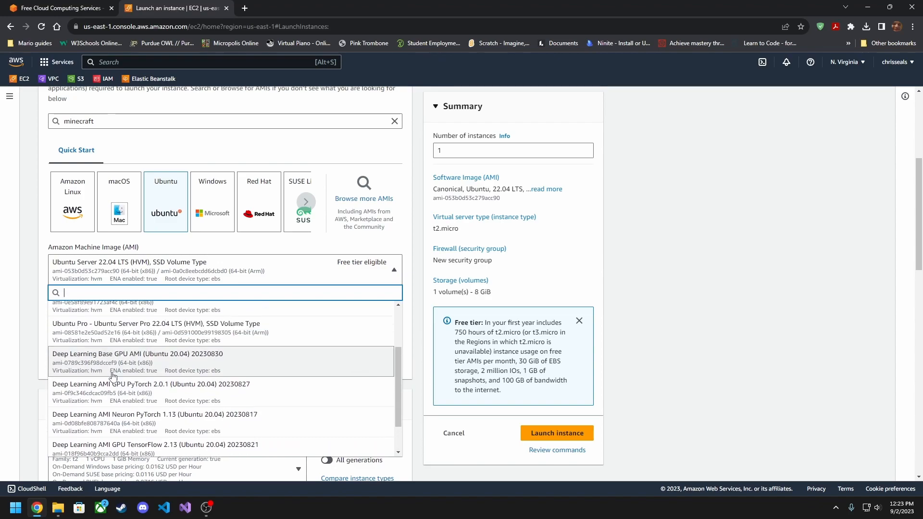
left_click(236, 267)
- Compare the specifications and hourly prices of the available instance types and choose the free-tier t2.micro
scroll(144, 358, "down", 3)
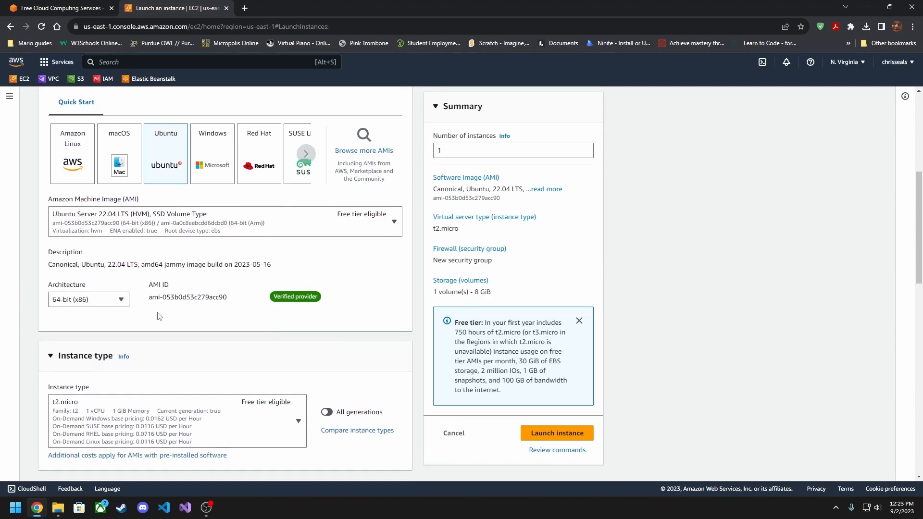
scroll(154, 260, "down", 1)
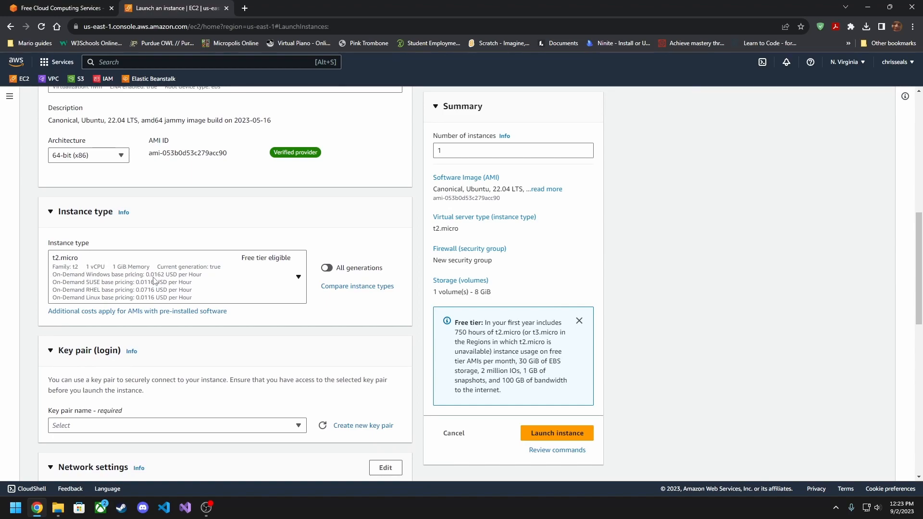
scroll(165, 279, "down", 1)
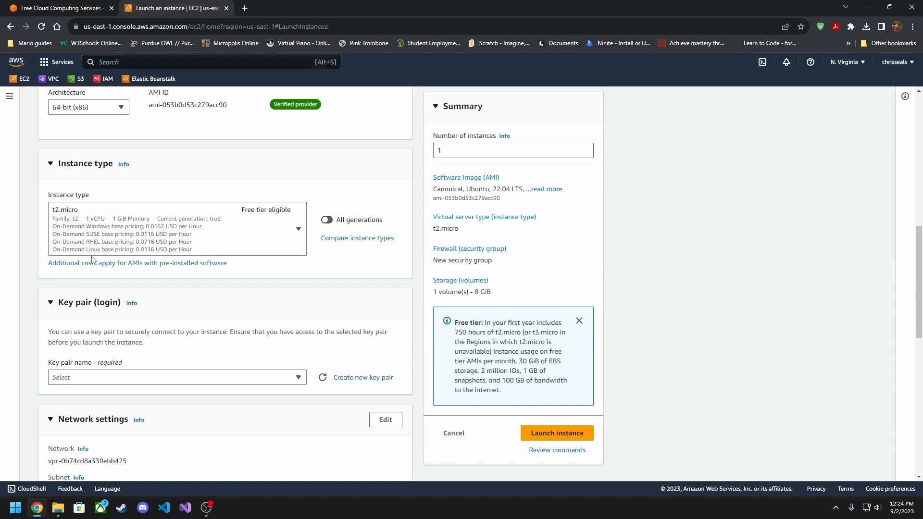
left_click(108, 243)
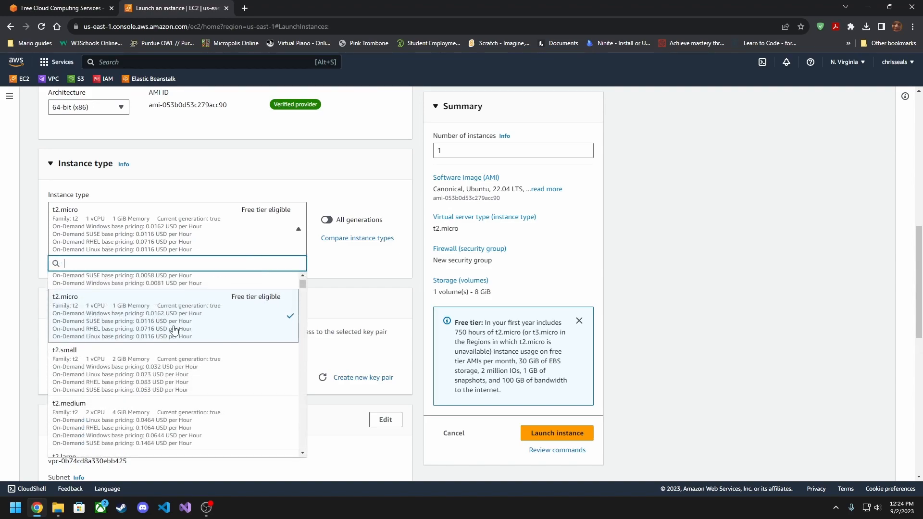
scroll(125, 366, "down", 3)
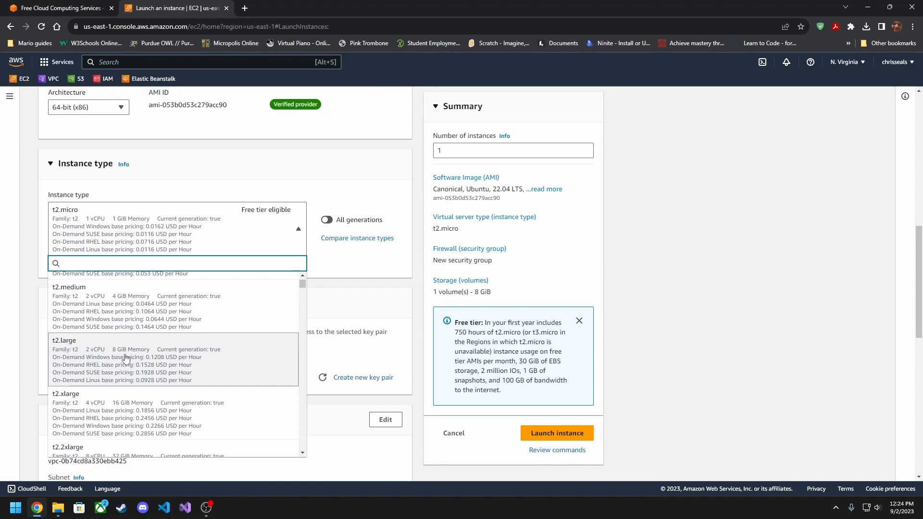
scroll(156, 367, "down", 5)
scroll(173, 364, "down", 4)
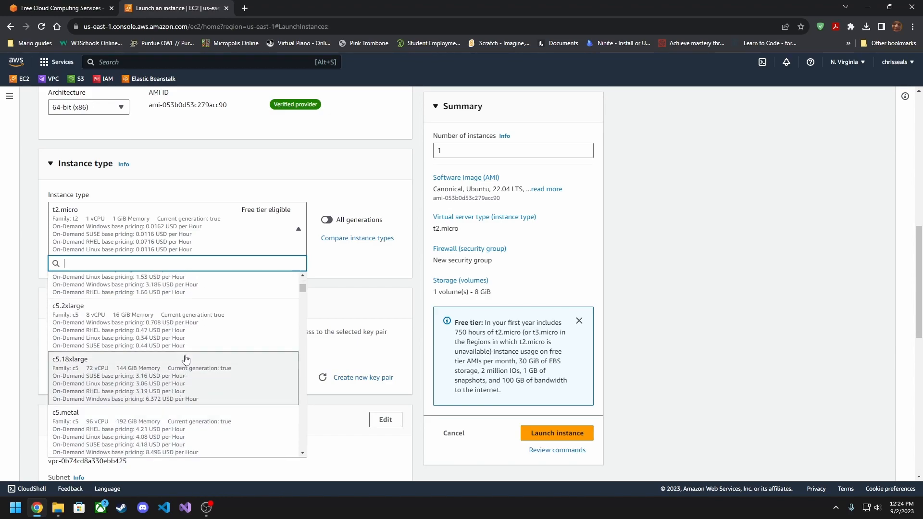
scroll(187, 361, "down", 10)
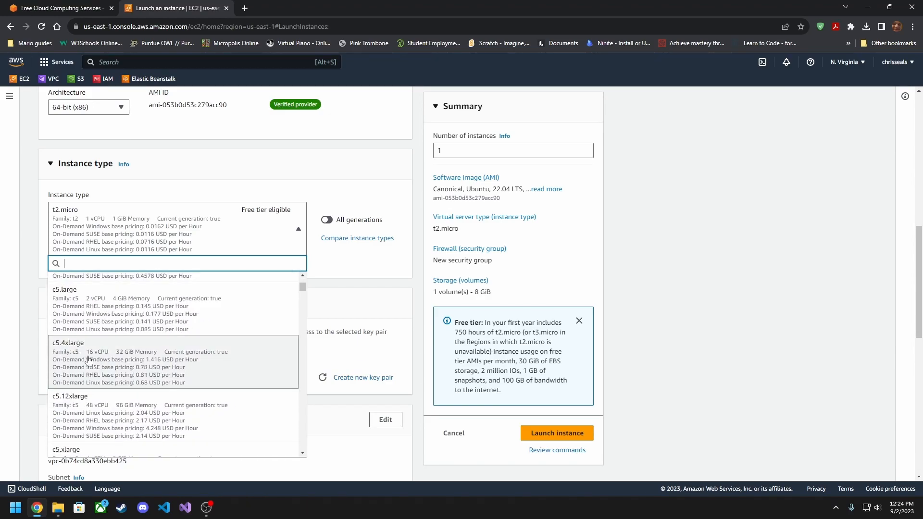
scroll(124, 360, "down", 8)
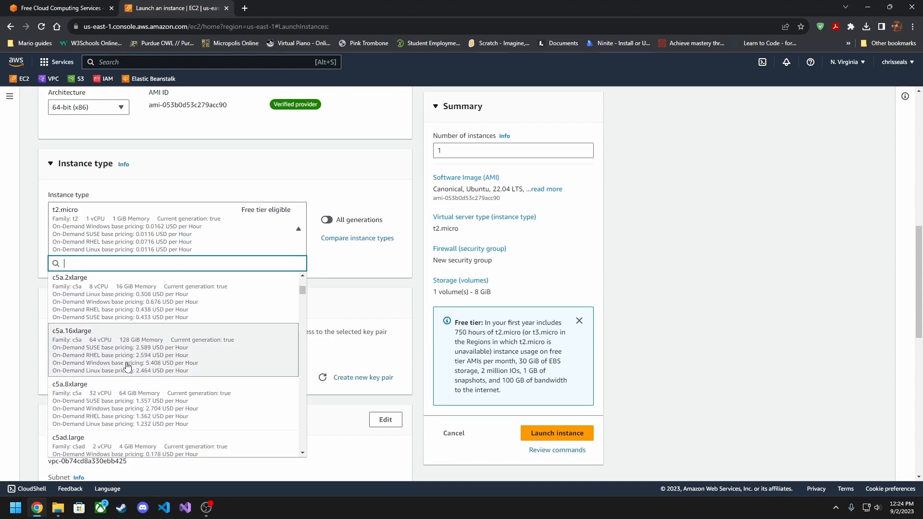
left_click_drag(301, 290, 302, 282)
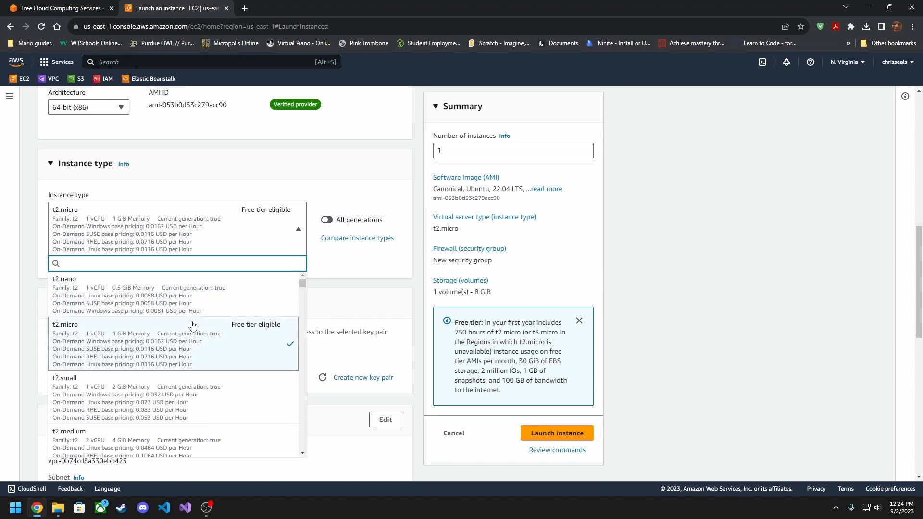
left_click(223, 343)
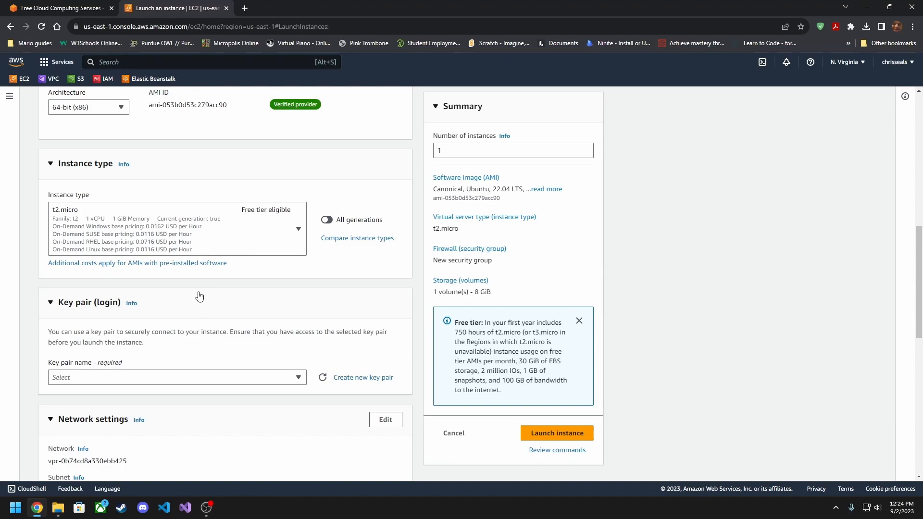
- Assign the Tutorial key pair to the instance for login
scroll(189, 322, "down", 3)
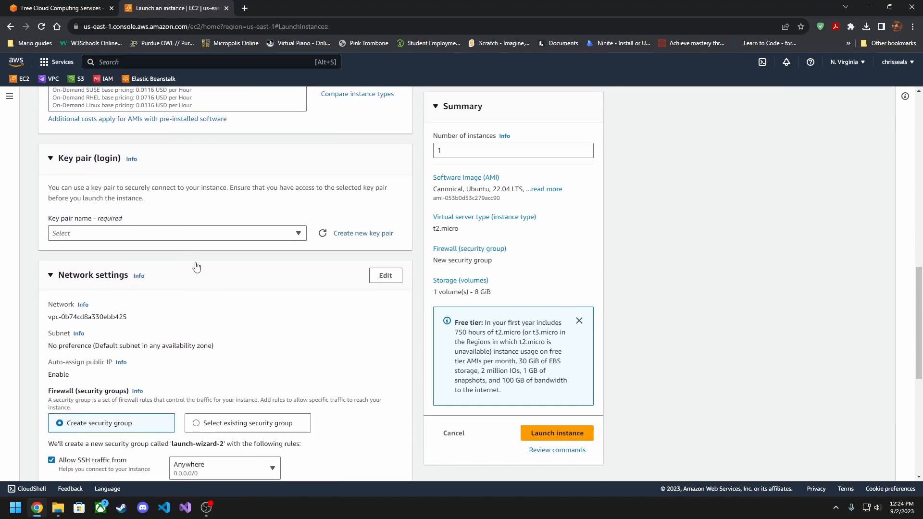
left_click(129, 236)
left_click(101, 305)
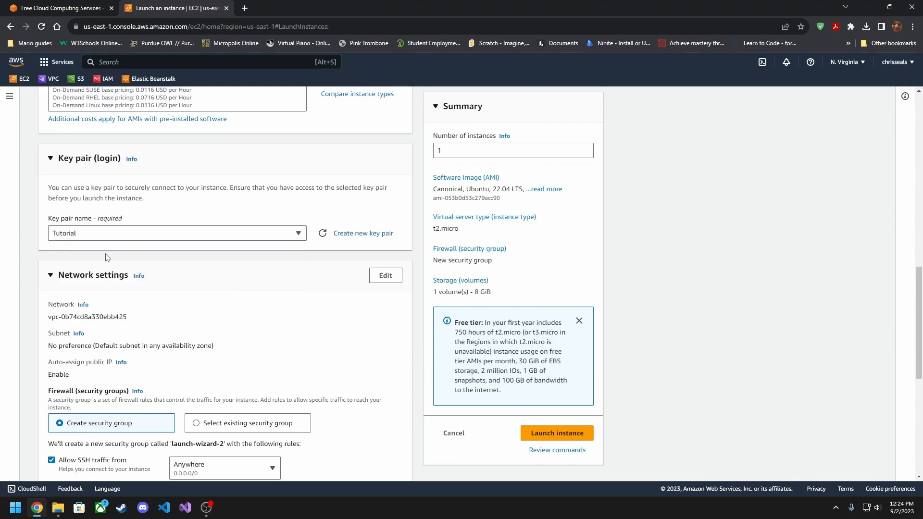
- Open the network settings for editing and set auto-assign public IP to Enable
scroll(163, 265, "down", 2)
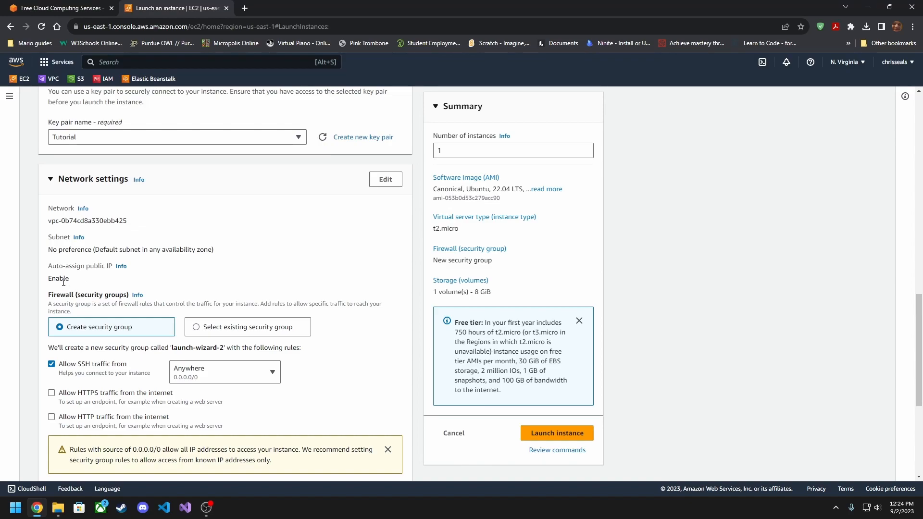
scroll(61, 238, "down", 1)
double_click(59, 230)
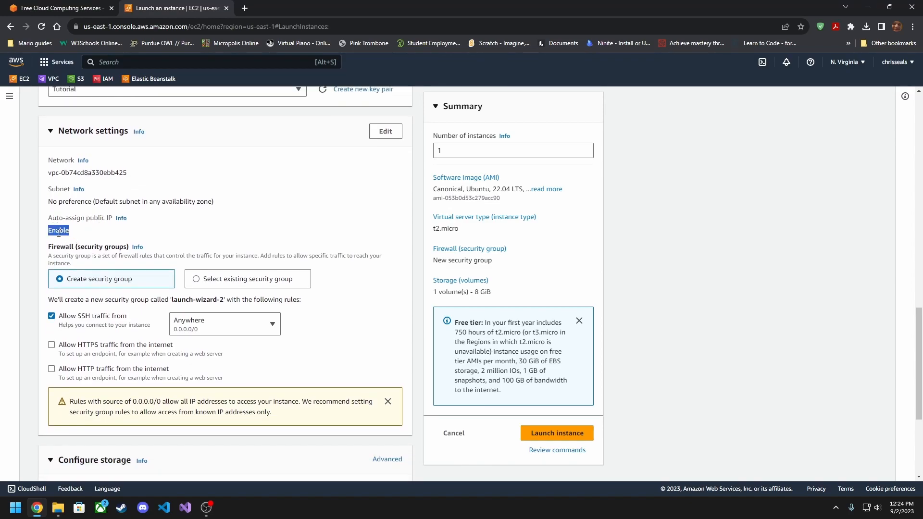
left_click(73, 236)
left_click(380, 137)
left_click(139, 248)
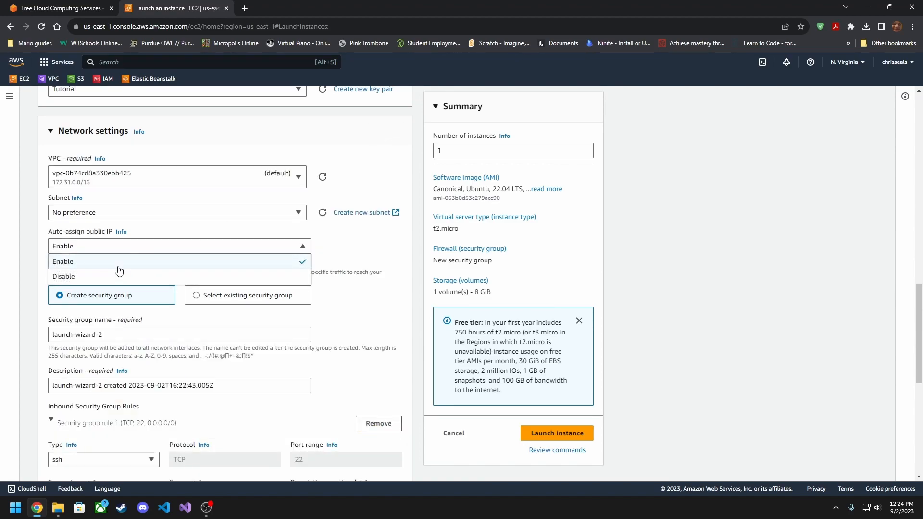
left_click(119, 271)
- Examine the new security group's name, description and inbound SSH rule in the network settings
scroll(185, 241, "down", 2)
scroll(188, 239, "down", 1)
scroll(187, 239, "up", 1)
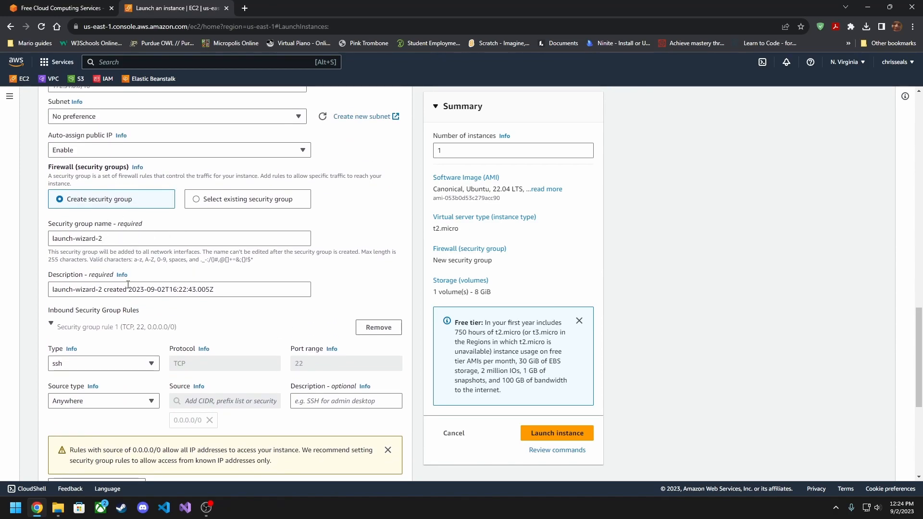
scroll(125, 284, "down", 1)
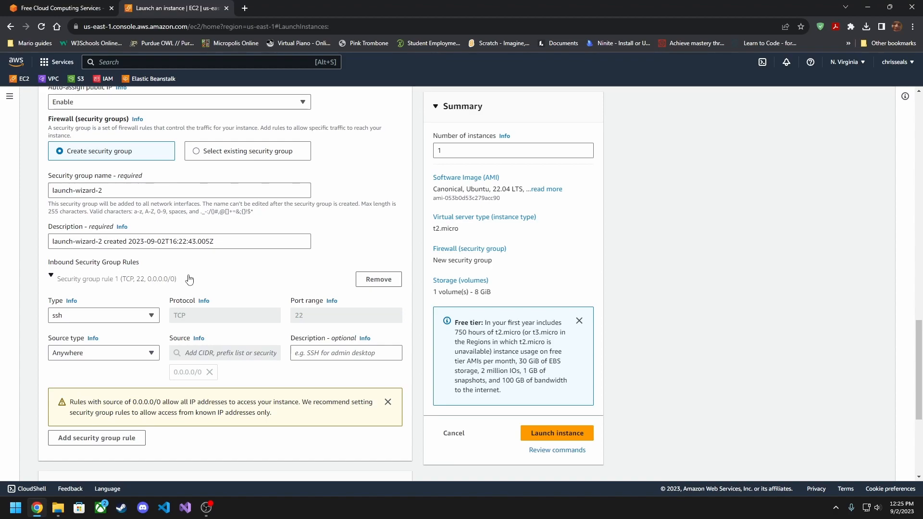
scroll(198, 275, "up", 1)
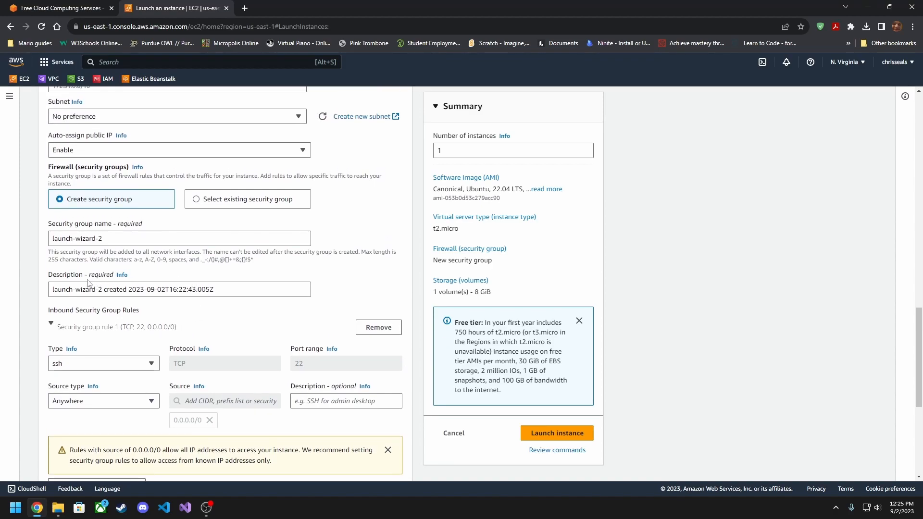
scroll(110, 237, "down", 2)
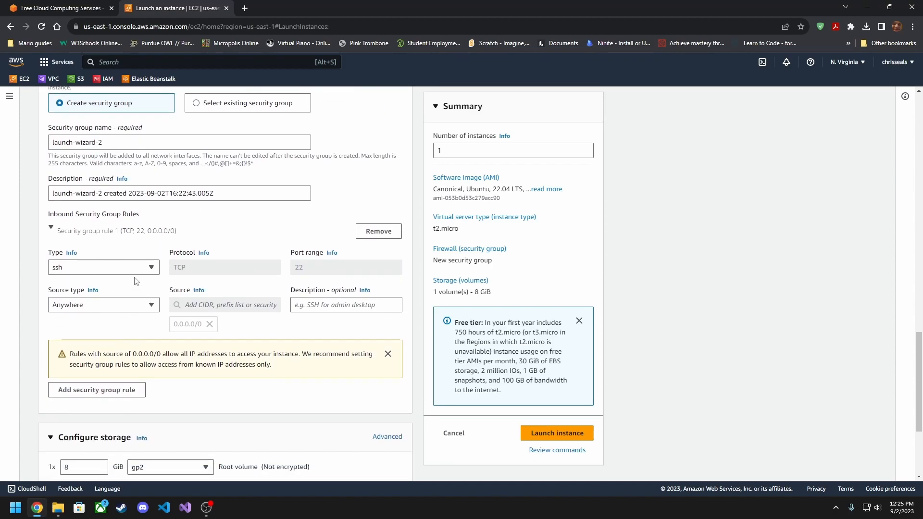
scroll(136, 281, "up", 1)
scroll(85, 320, "down", 1)
scroll(245, 310, "down", 1)
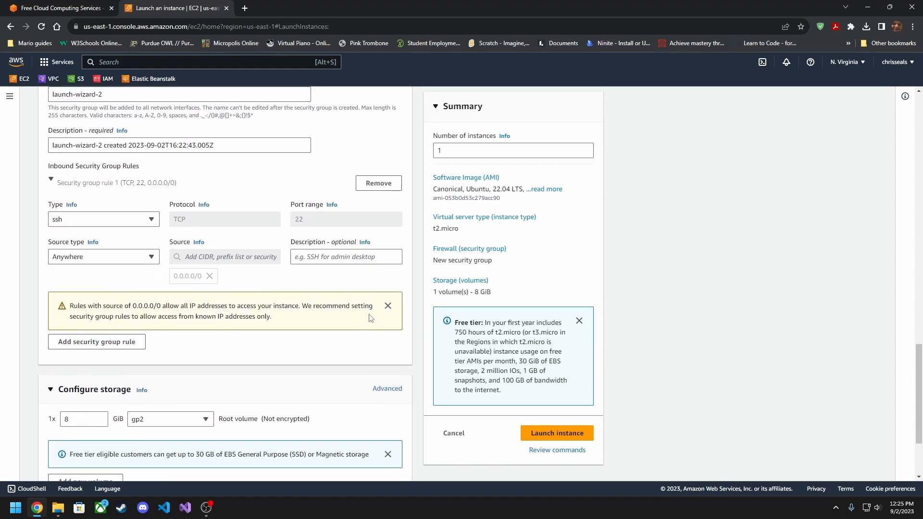
- Try adding a second inbound security group rule of type HTTP and remove it again
left_click(116, 343)
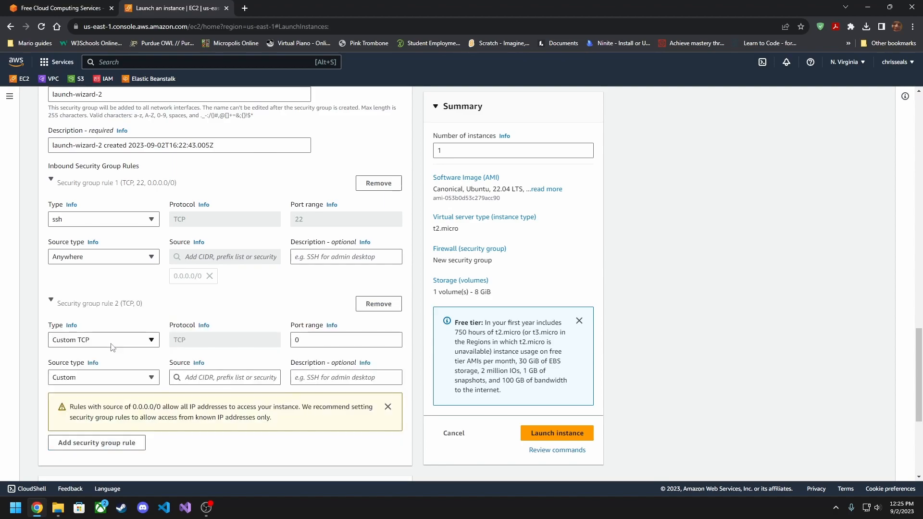
left_click(116, 344)
scroll(102, 297, "down", 2)
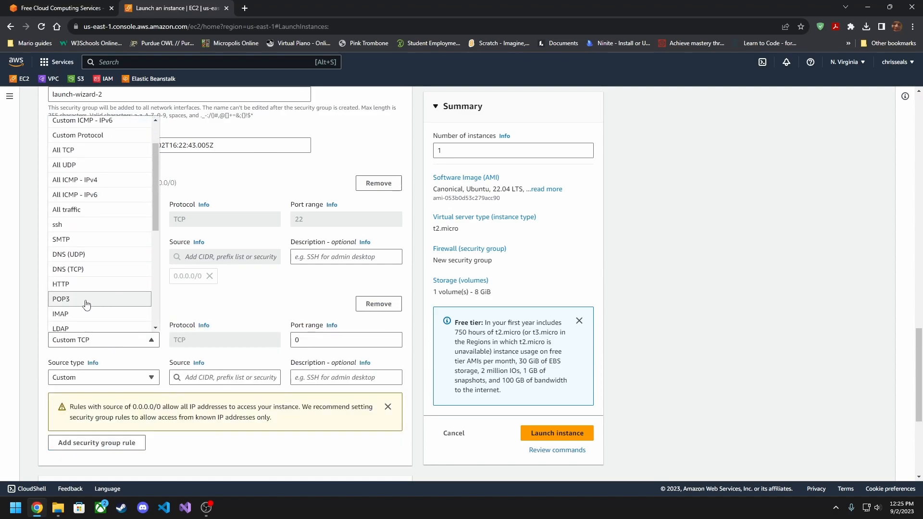
left_click(72, 288)
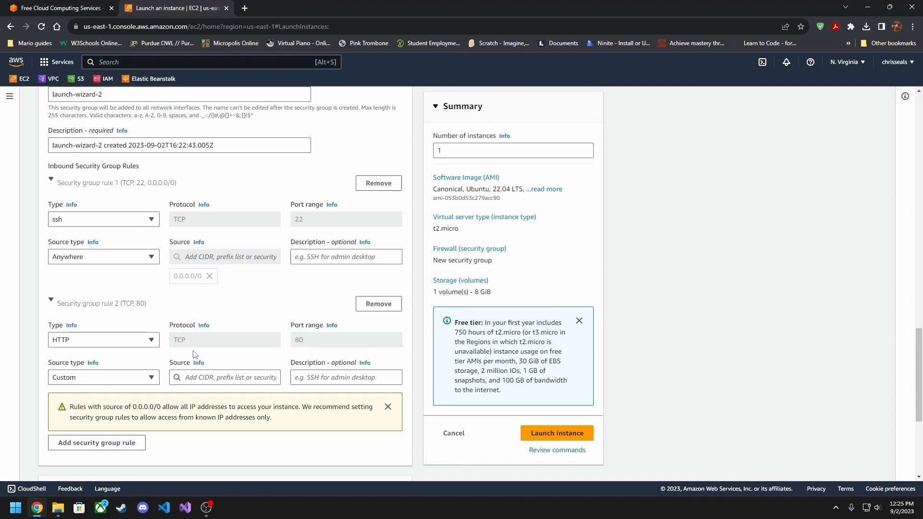
left_click(380, 305)
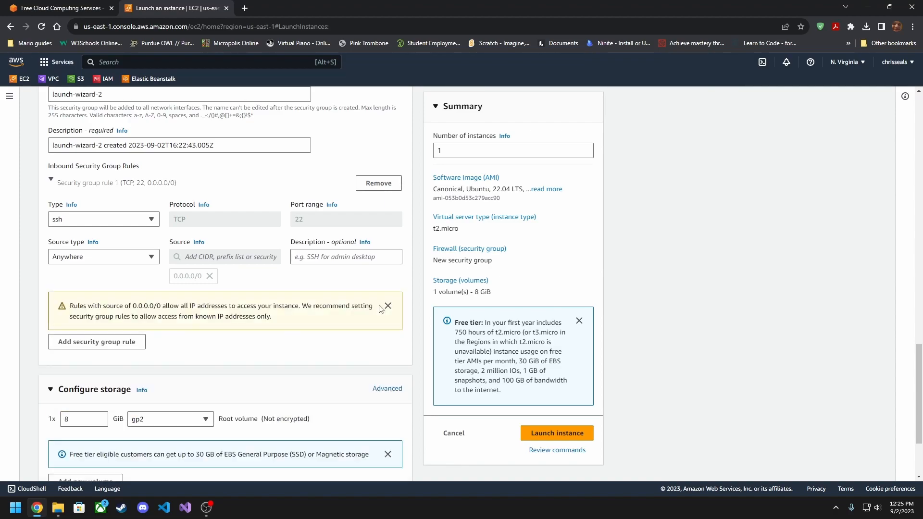
- Examine the root volume's size, the available volume types and the free-tier storage note in the storage configuration
scroll(187, 347, "up", 8)
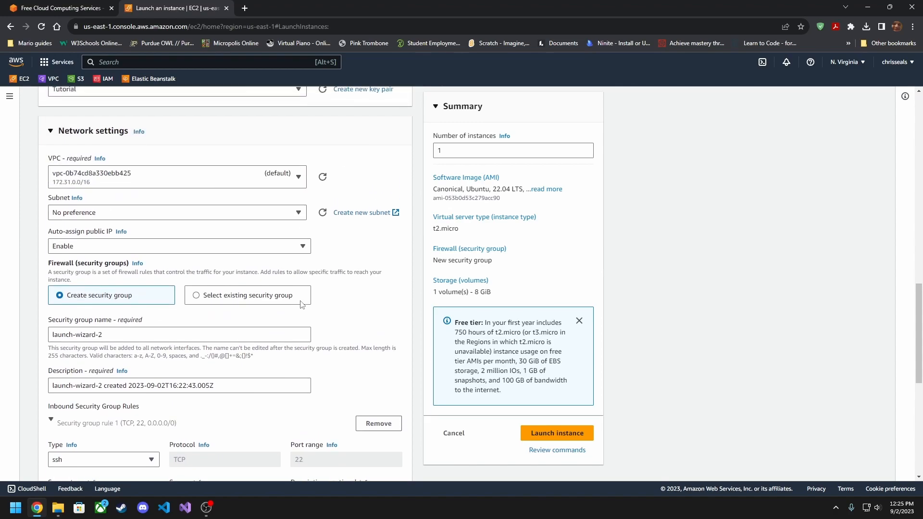
scroll(204, 283, "down", 8)
scroll(117, 353, "down", 2)
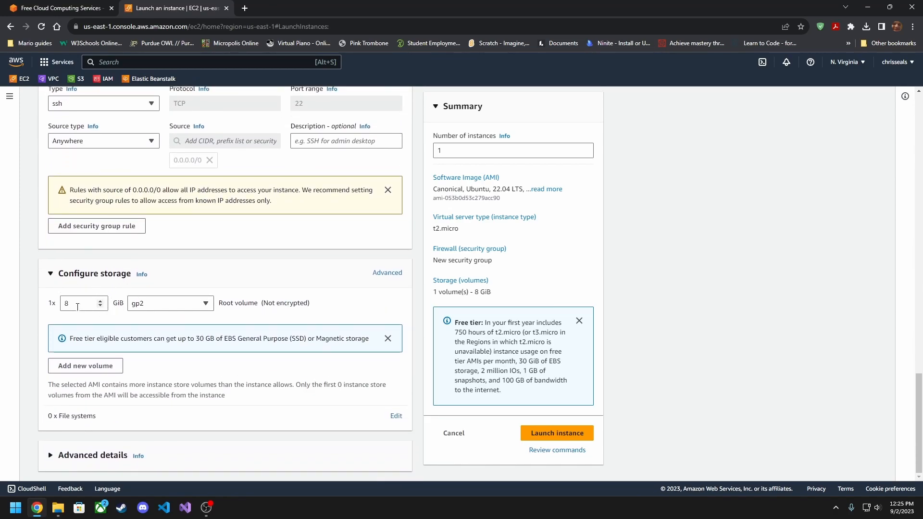
left_click(140, 308)
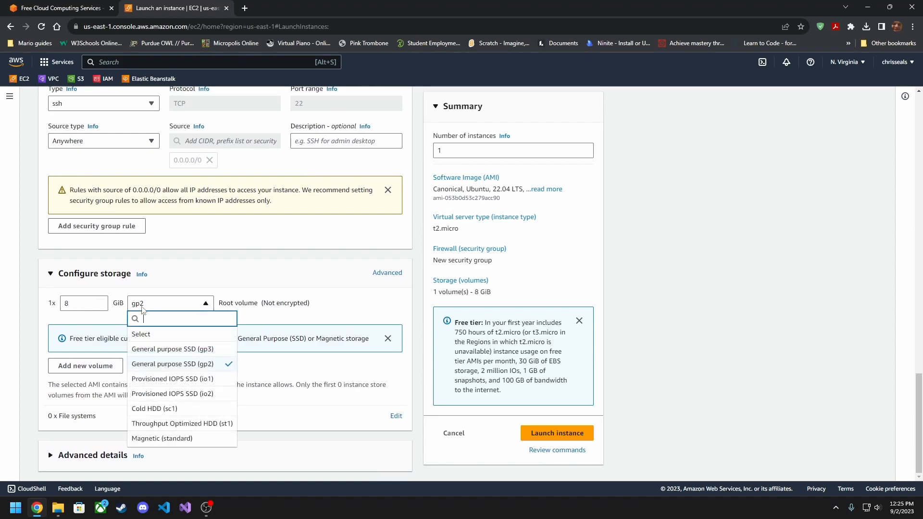
left_click(280, 312)
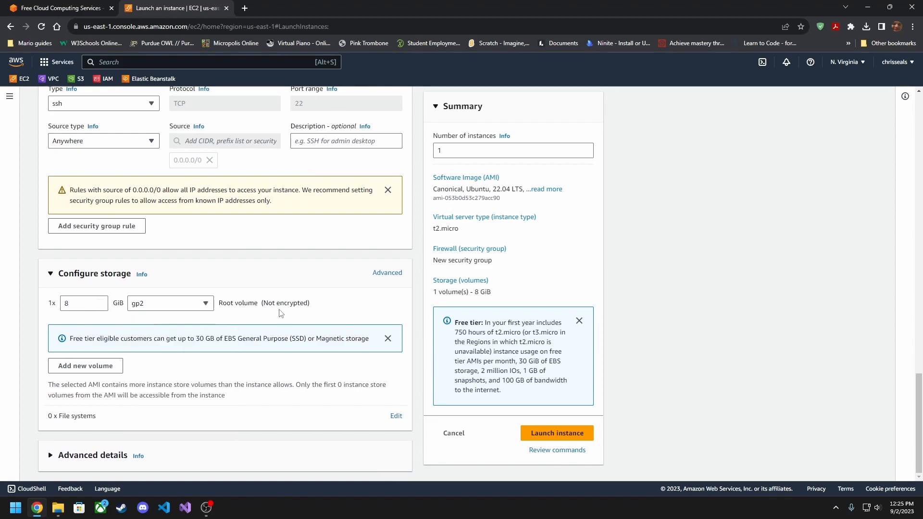
left_click_drag(70, 338, 206, 339)
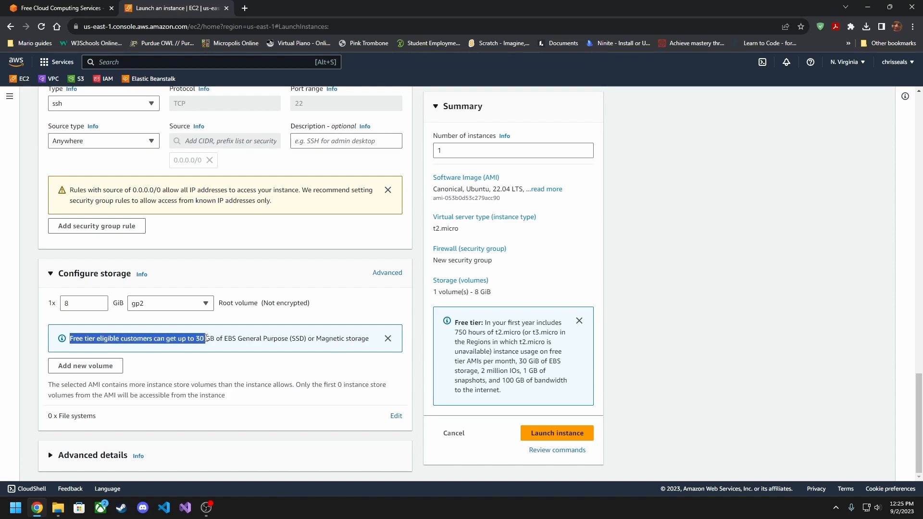
left_click(236, 340)
left_click(186, 308)
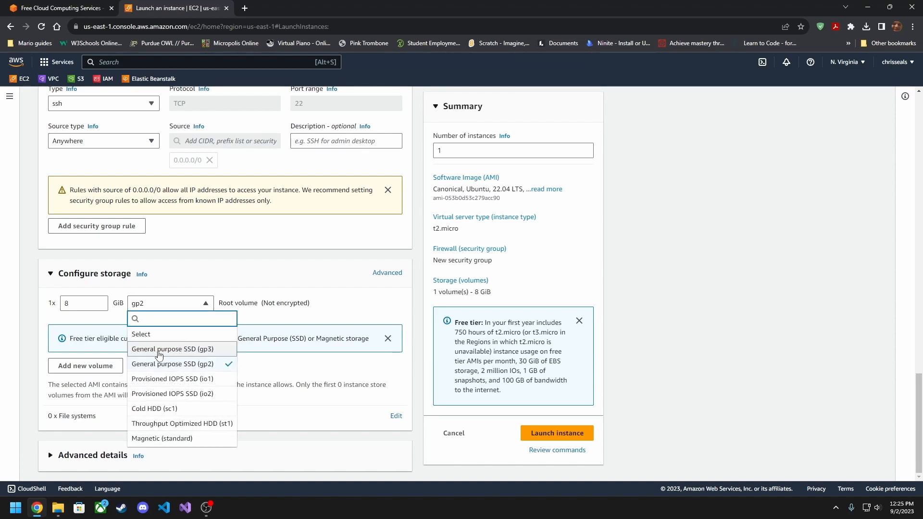
left_click(291, 325)
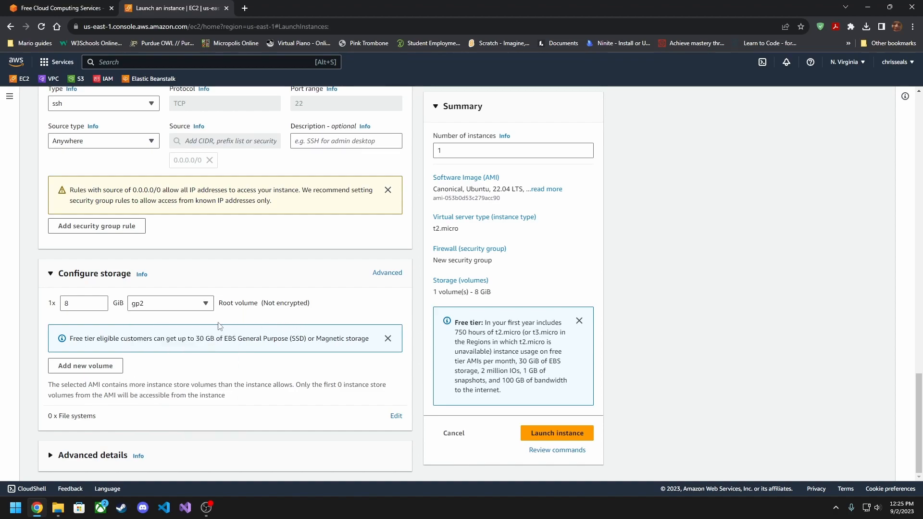
left_click(101, 301)
left_click(100, 306)
- Review the number of instances and the launch summary, and launch the instance
left_click(549, 150)
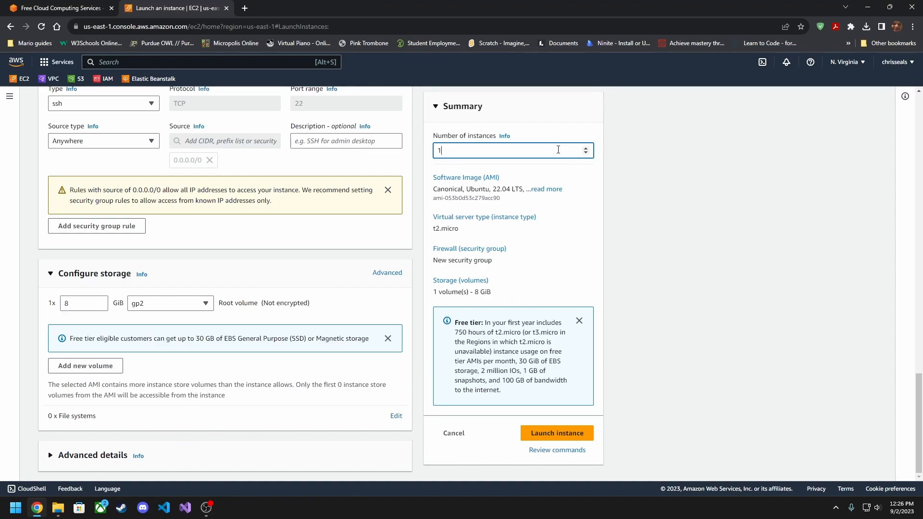
left_click(655, 206)
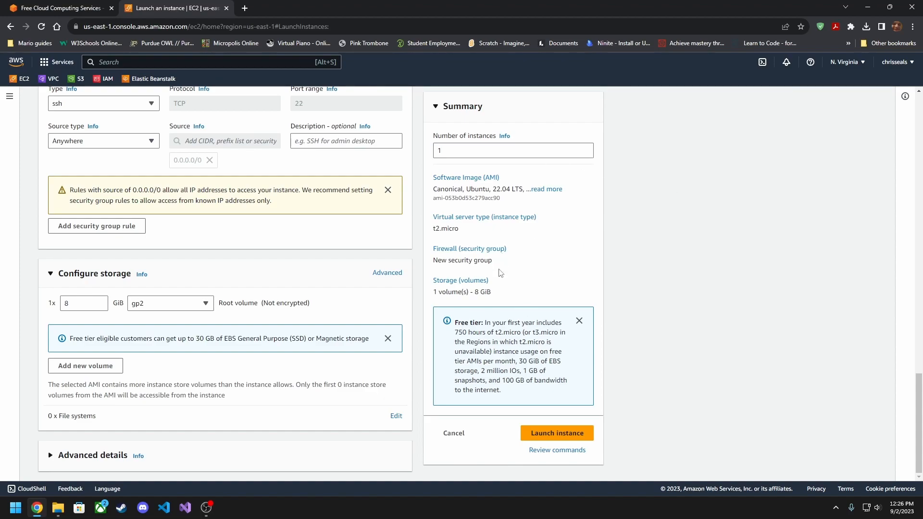
scroll(270, 322, "up", 20)
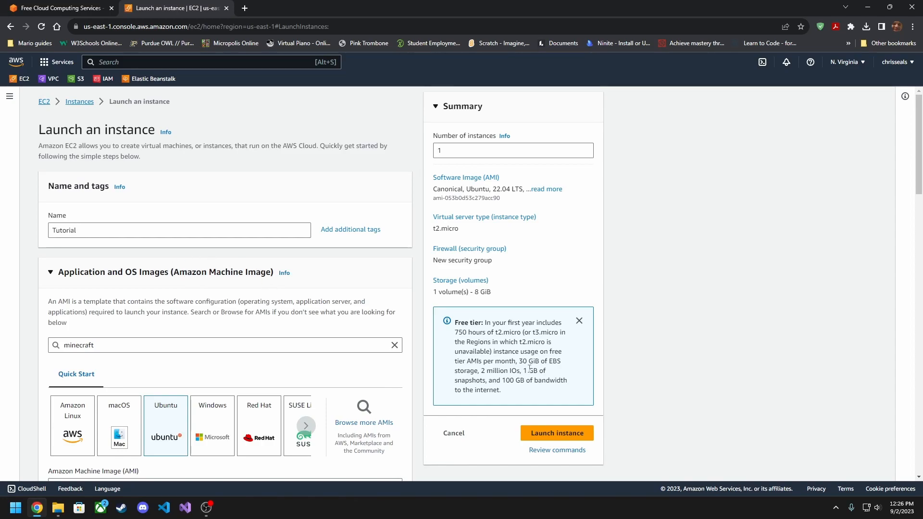
left_click(556, 434)
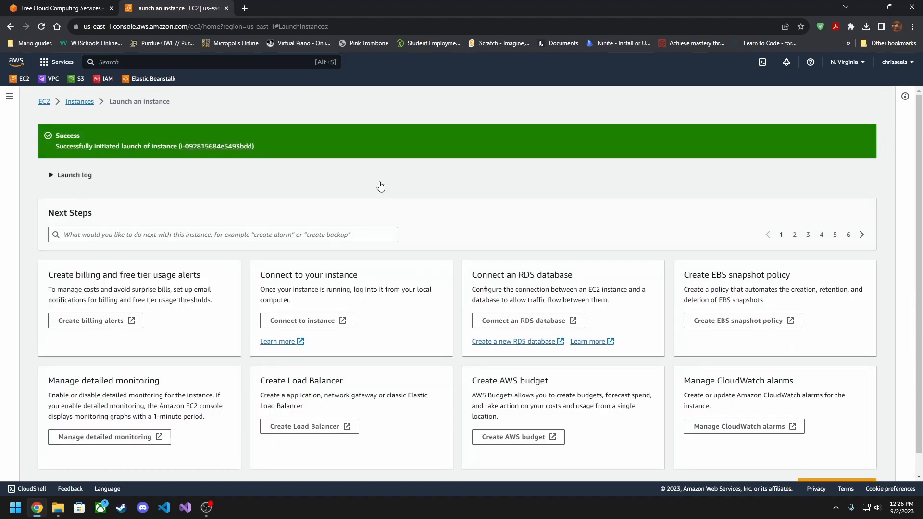
- Open the instances list and select the Tutorial instance to show its details
left_click(91, 107)
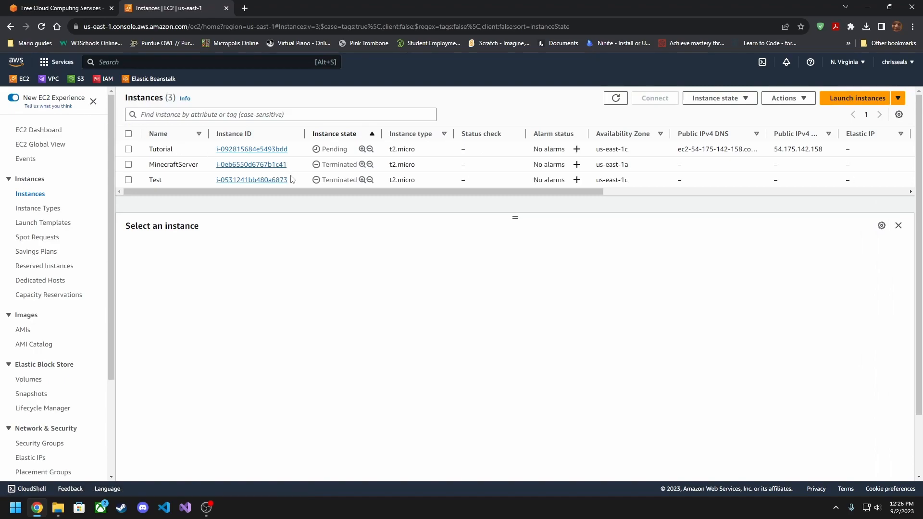
left_click(129, 150)
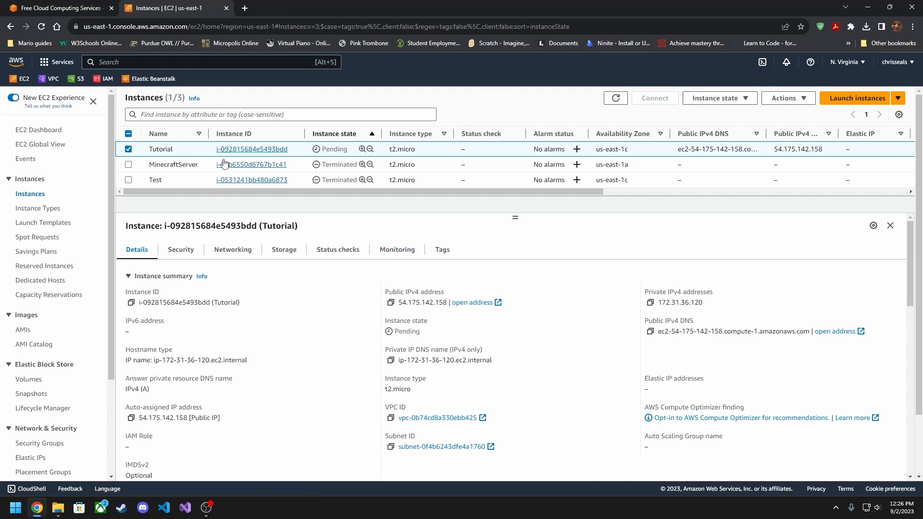
left_click(128, 149)
left_click(128, 149)
- Examine the Tutorial instance's public IPv4 address, public IPv4 DNS and instance state in its details
left_click_drag(398, 303, 445, 304)
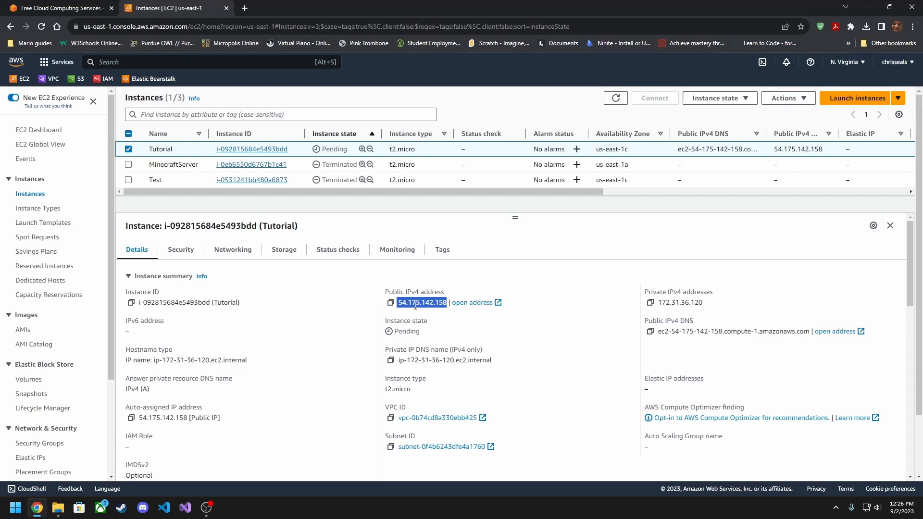
left_click(590, 347)
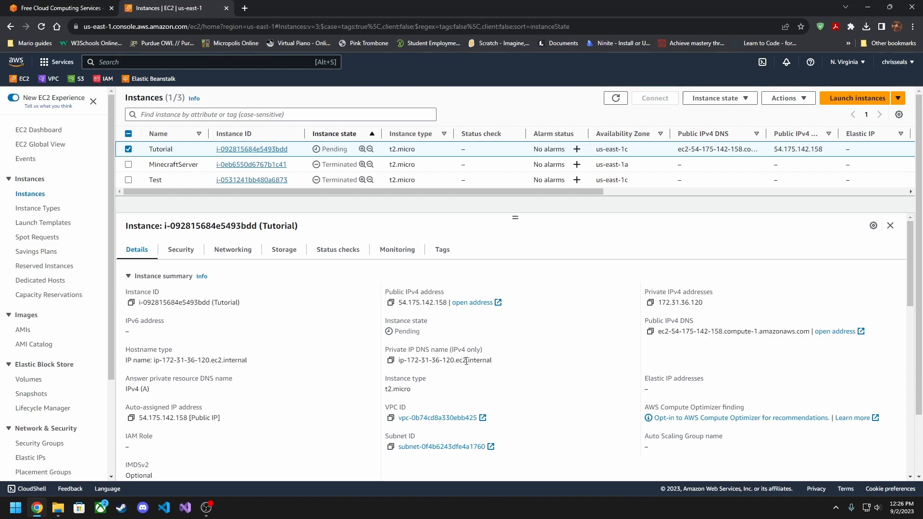
left_click_drag(658, 335, 811, 331)
left_click(758, 354)
left_click_drag(399, 303, 449, 307)
triple_click(469, 329)
left_click(364, 225)
- Refresh the instances list and open the SSH client connection instructions for the Tutorial instance, checking the EC2 Instance Connect option as well
left_click(607, 101)
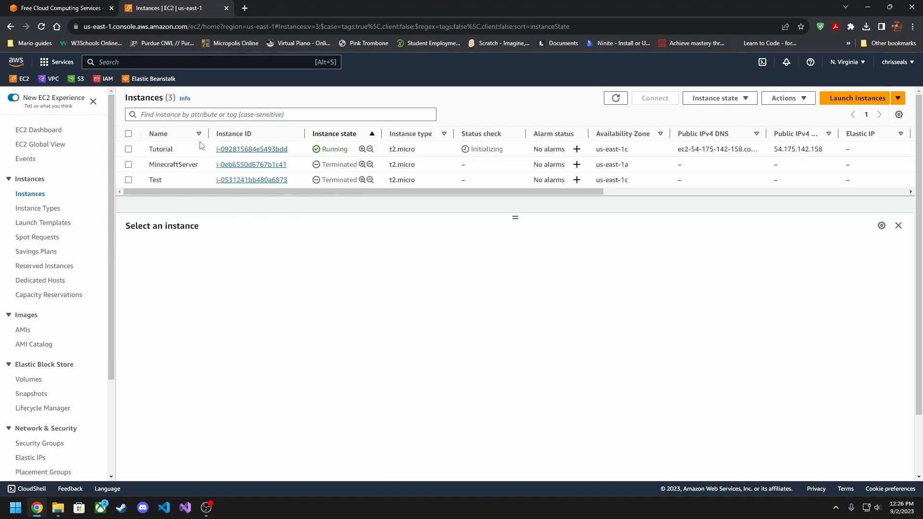
left_click(128, 149)
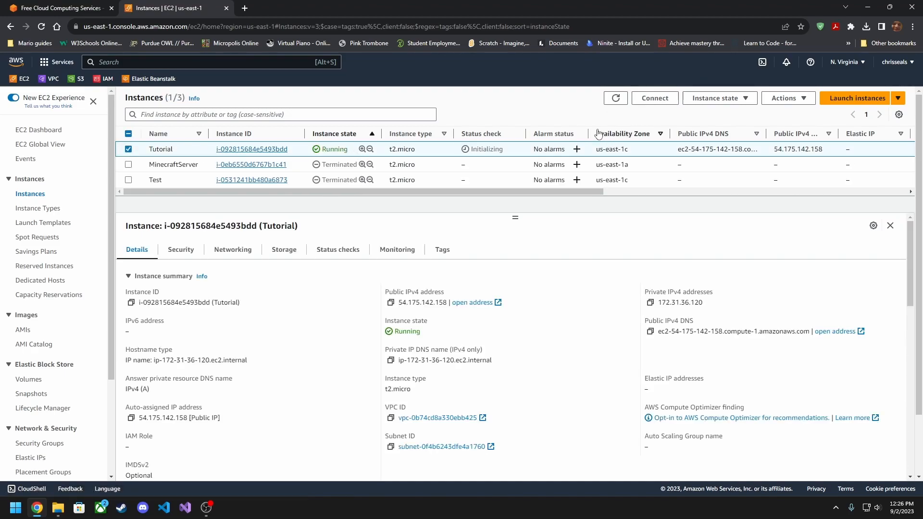
left_click(664, 103)
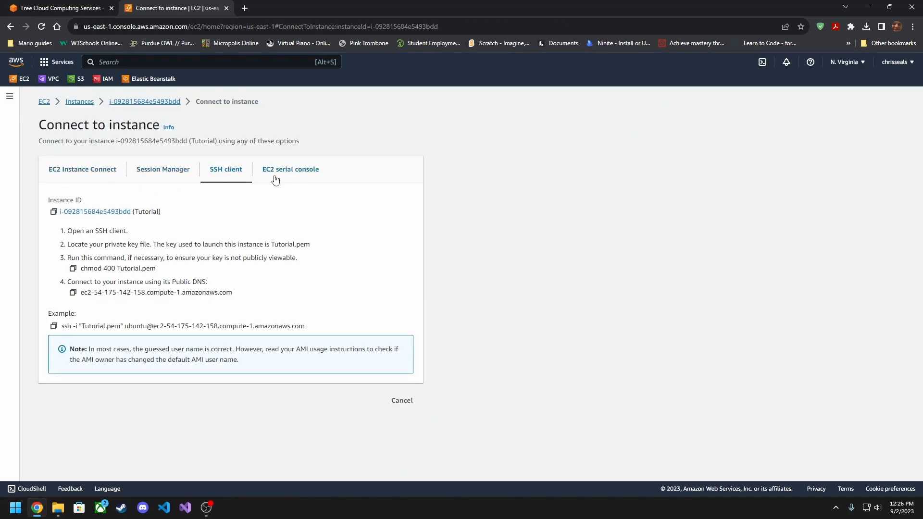
left_click(109, 176)
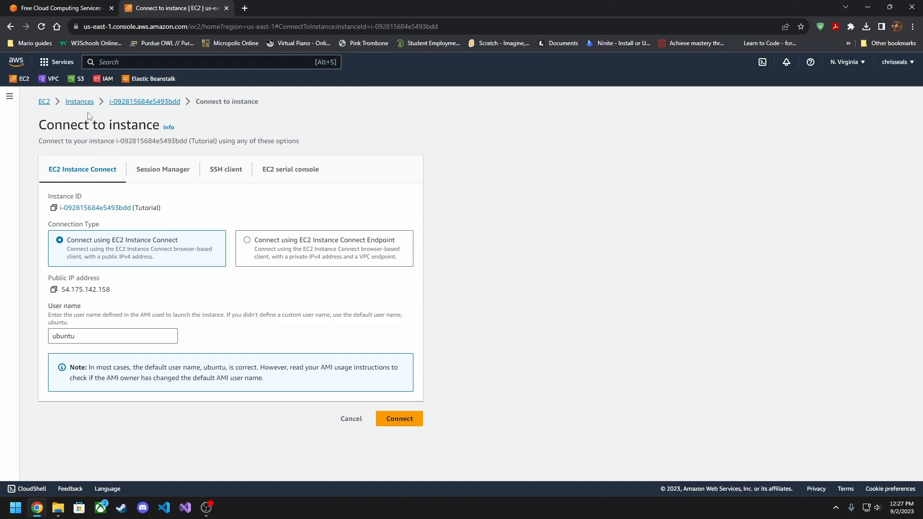
left_click(222, 176)
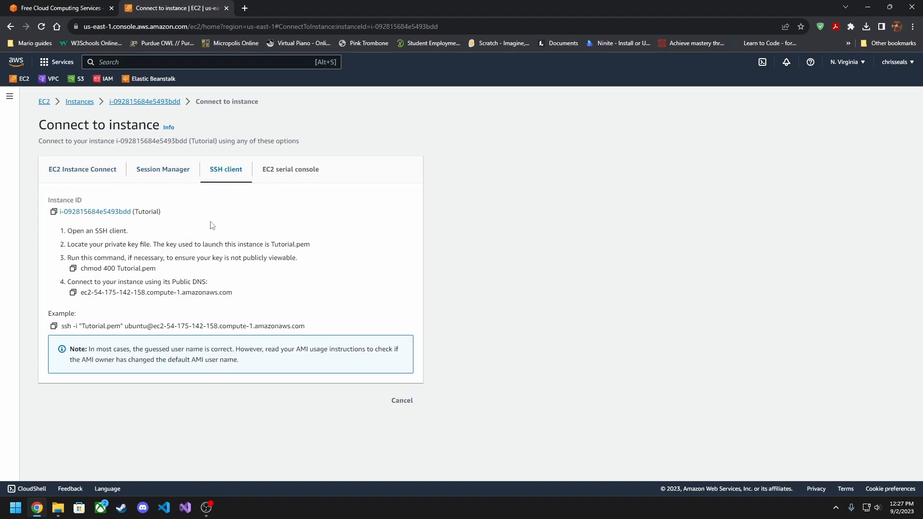
- Read the SSH client instructions on the private key file, the chmod command and connecting through the public DNS
left_click_drag(67, 232, 127, 234)
left_click(120, 256)
left_click_drag(67, 231, 128, 235)
left_click_drag(67, 245, 265, 247)
left_click(258, 249)
double_click(284, 247)
left_click(304, 247)
double_click(303, 245)
left_click(166, 262)
left_click_drag(71, 254, 301, 263)
left_click(169, 272)
left_click(301, 263)
left_click_drag(94, 283, 210, 282)
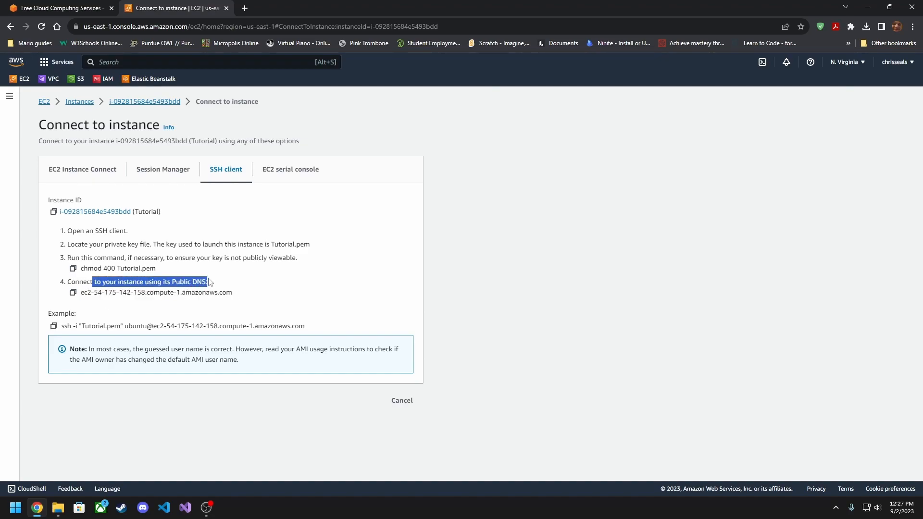
left_click(154, 293)
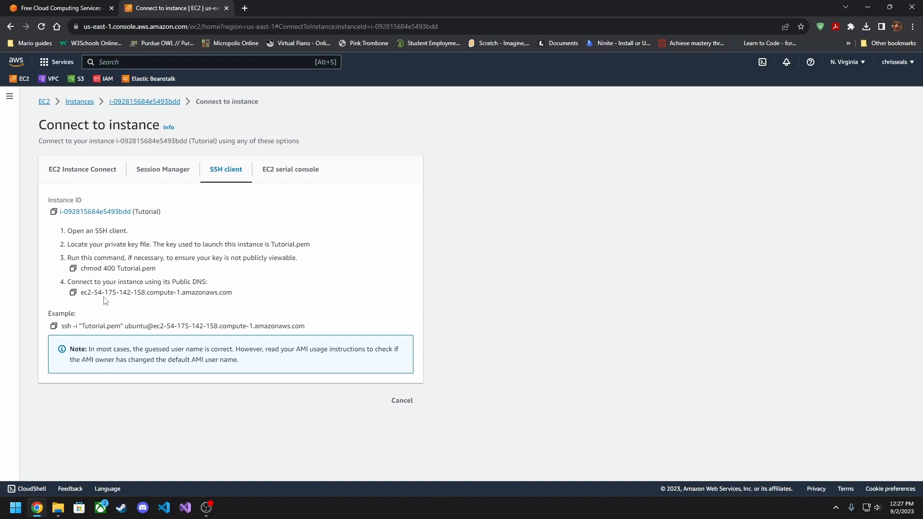
- Examine the key file, user name and host parts of the example SSH command, and open the Tutorial instance's summary page
left_click_drag(61, 330, 310, 327)
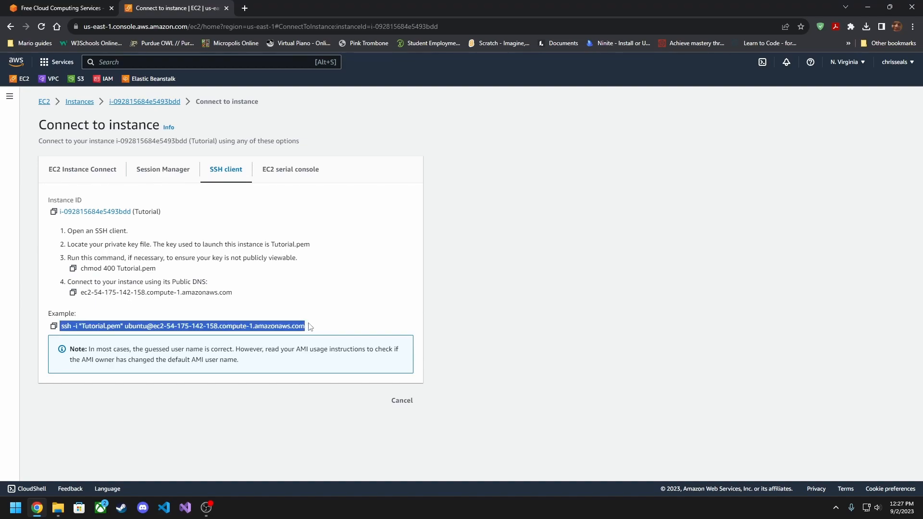
double_click(66, 330)
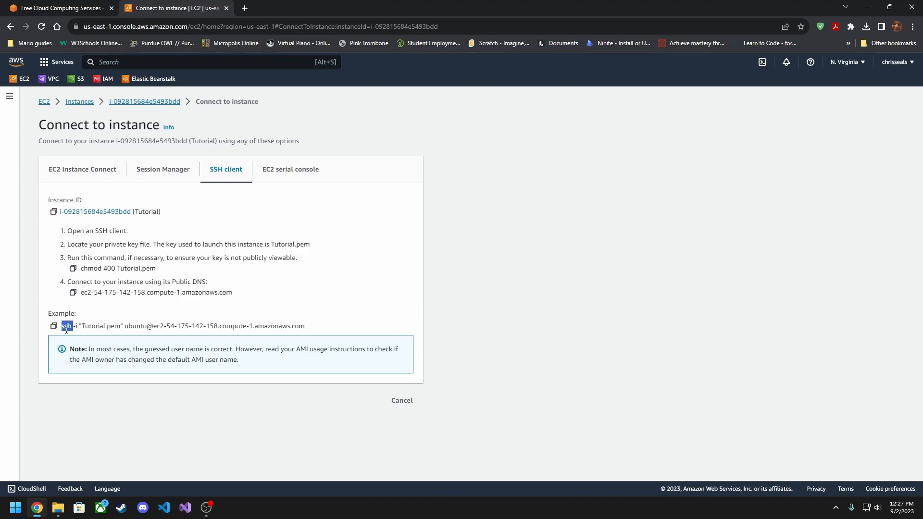
double_click(74, 327)
left_click_drag(79, 327, 124, 323)
left_click(127, 327)
double_click(138, 327)
left_click(152, 330)
left_click_drag(154, 328, 309, 329)
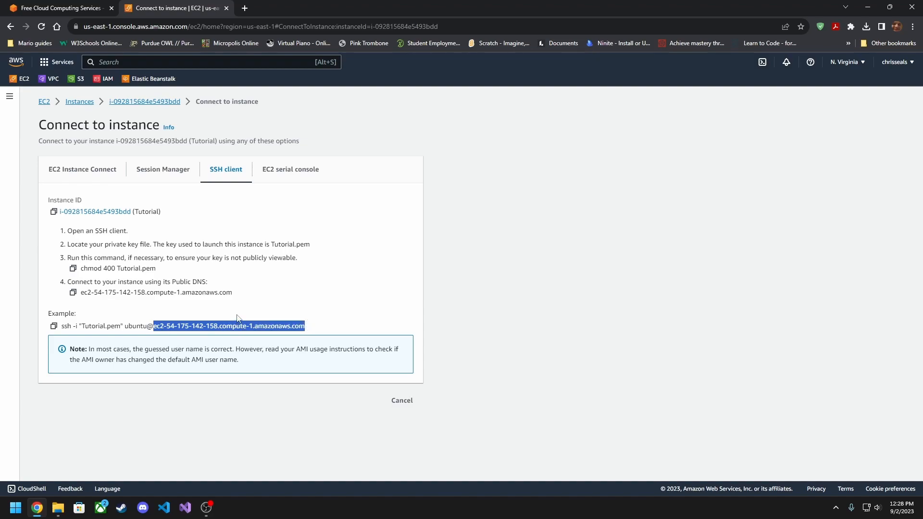
left_click(226, 304)
left_click(126, 102)
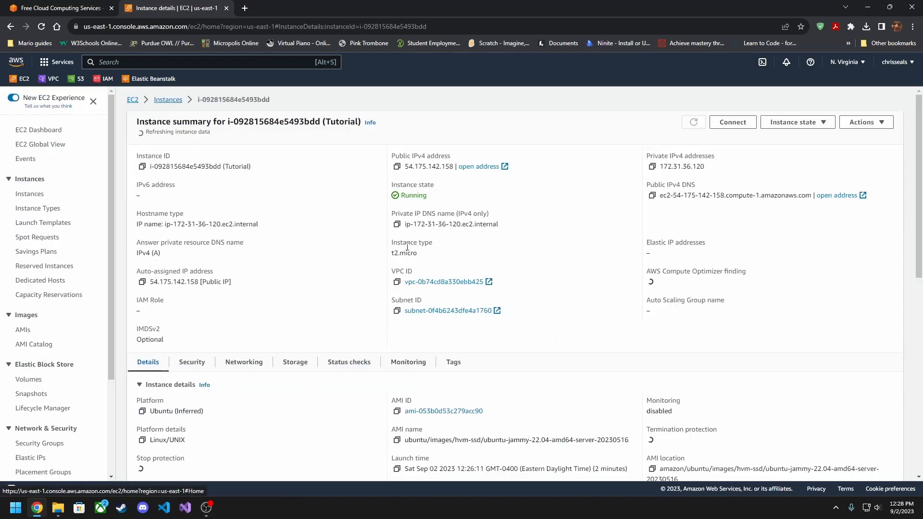
- Switch to File Explorer and open PowerShell in the Downloads folder that holds Tutorial.pem
left_click(58, 508)
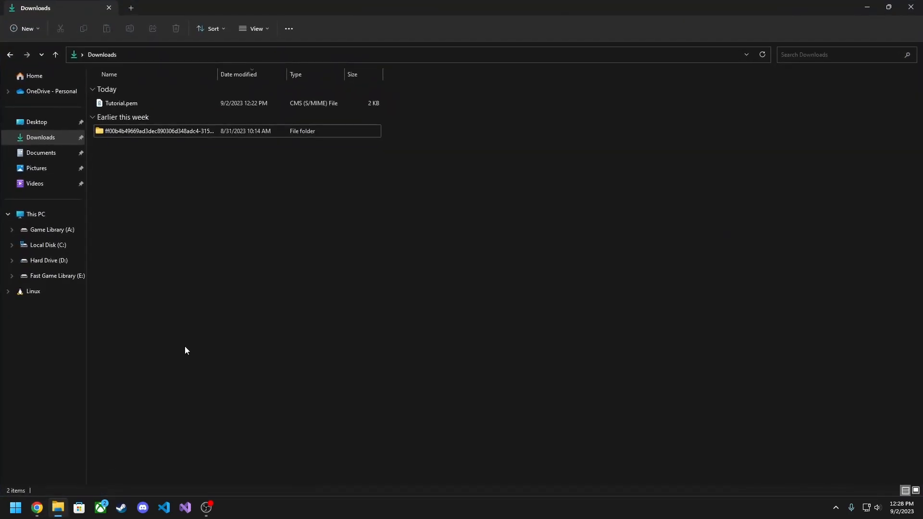
left_click(126, 103)
left_click(164, 158)
left_click(181, 55)
type("powershell")
key("Return")
left_click(180, 56)
type("powershe")
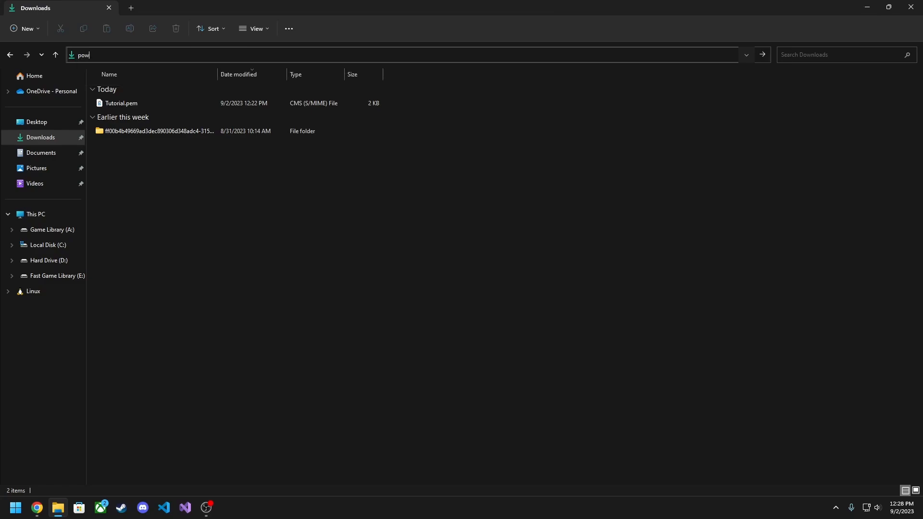
key("Return")
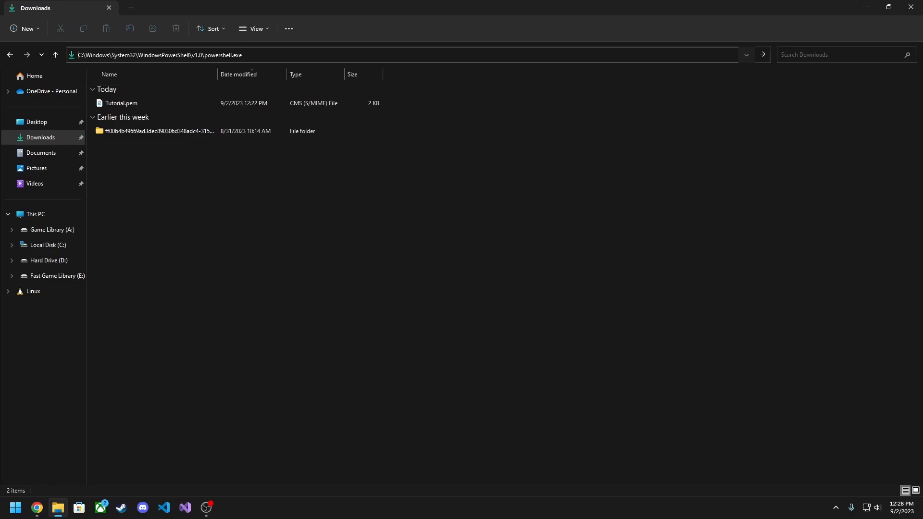
- Minimize File Explorer and list the Downloads folder's contents in PowerShell with ls to locate Tutorial.pem
left_click_drag(315, 69, 509, 111)
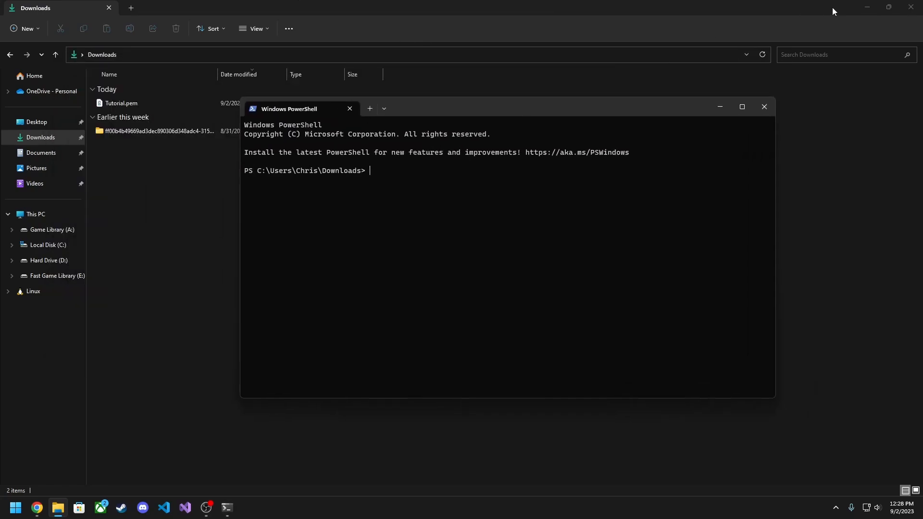
left_click(867, 7)
left_click_drag(589, 116, 696, 120)
type("ls")
key("Return")
double_click(588, 273)
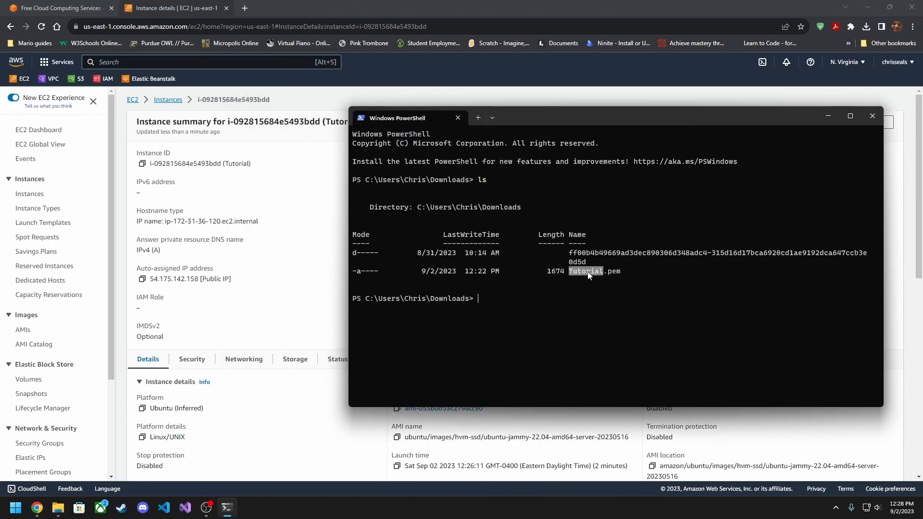
key("ctrl+c")
- Enter the start of the SSH command in PowerShell as "ssh -i .\Tutorial.pem ubuntu@" without running it
left_click_drag(556, 118, 670, 93)
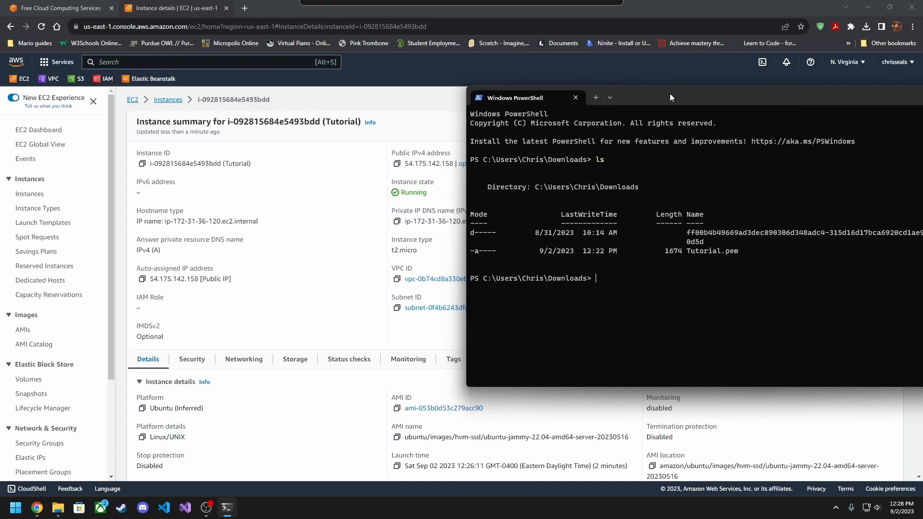
type("ssh ")
type("-i .\\")
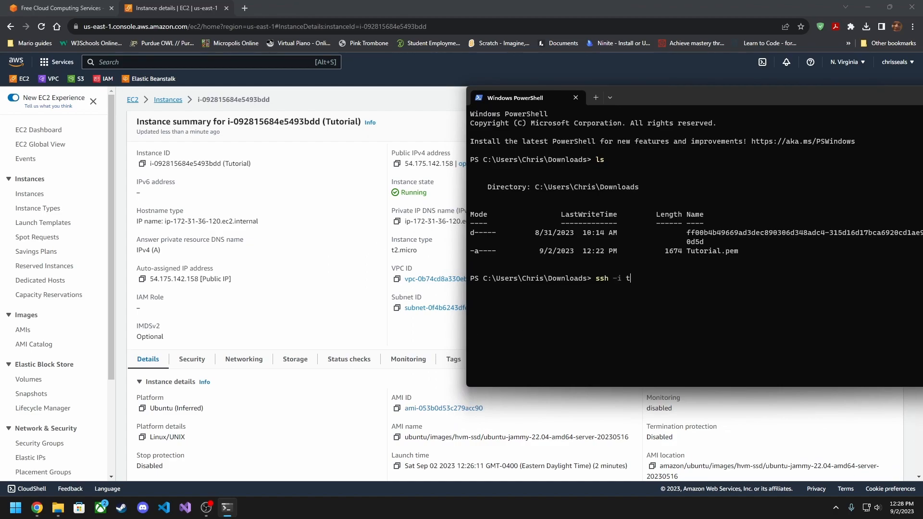
type("Tutor")
key("Tab")
type("ubuntu@")
- Copy the Tutorial instance's public IPv4 address from its summary and append it after ubuntu@ in the PowerShell SSH command
left_click(368, 406)
left_click(397, 165)
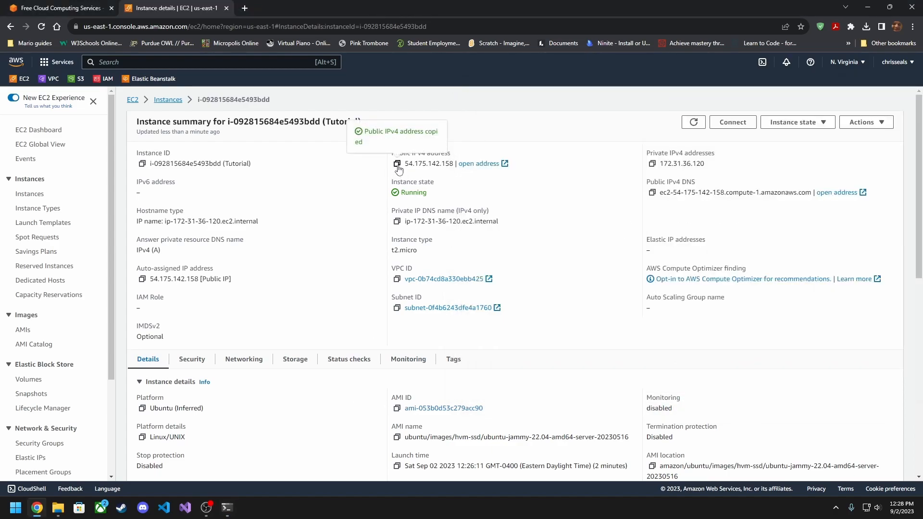
left_click(227, 507)
key("ctrl+v")
left_click_drag(690, 100, 598, 88)
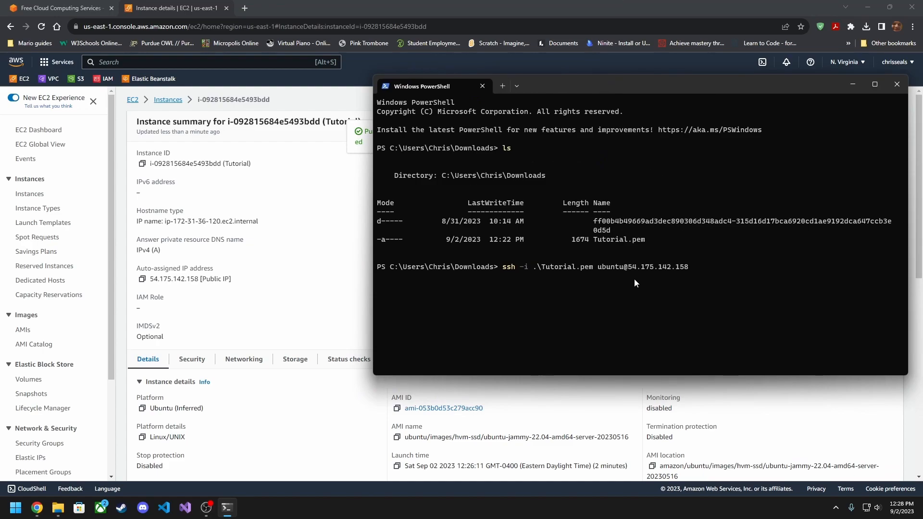
- Run the prepared SSH command to connect to the Tutorial instance and accept the host's key fingerprint with yes
key("Return")
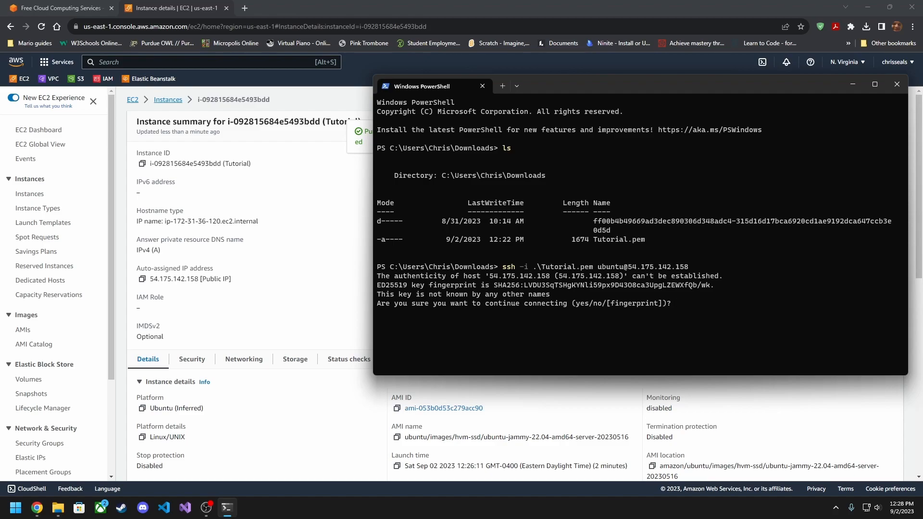
type("yes")
key("Return")
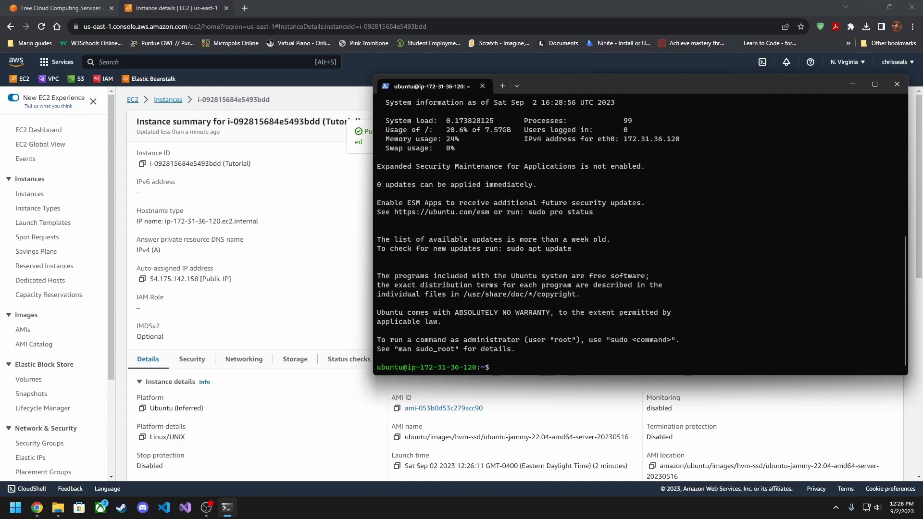
- Run "sudo apt update && sudo apt upgrade" on the Ubuntu instance and agree to install the package upgrades
left_click_drag(562, 88, 432, 95)
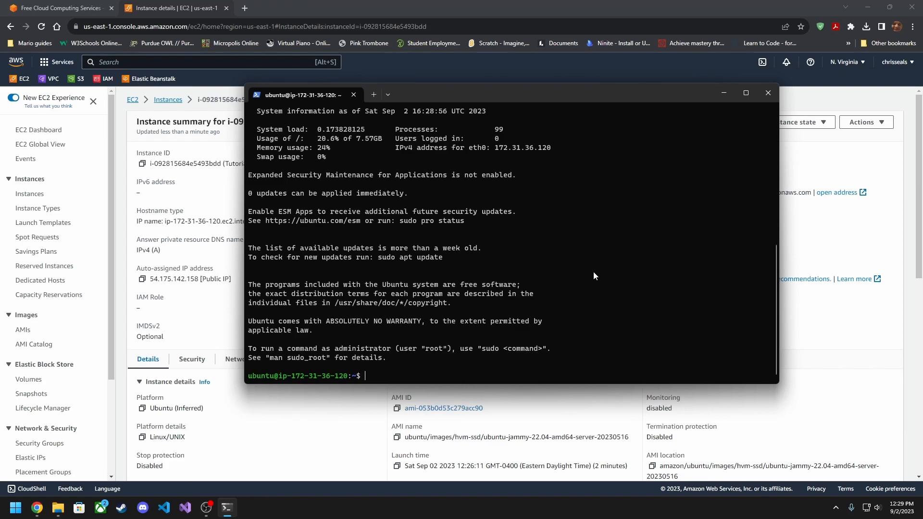
type("sudo apt update && sudo apt upg")
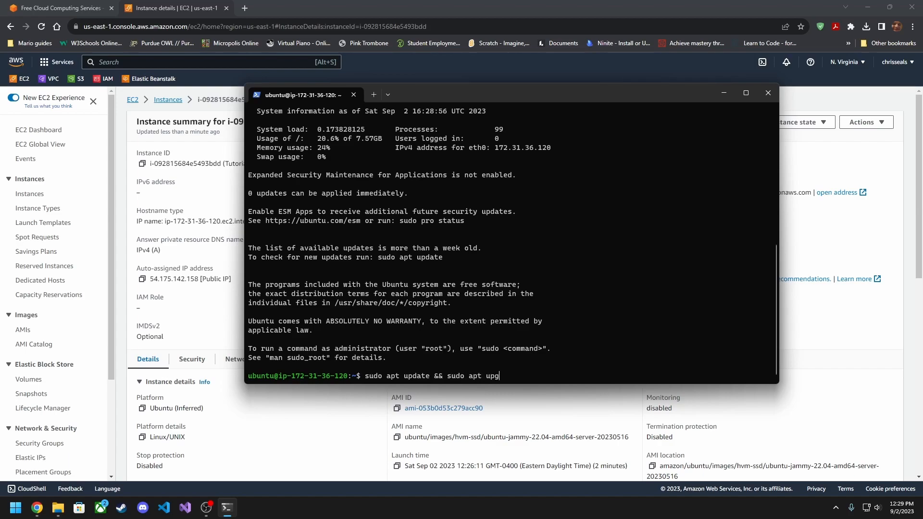
type("rade")
key("Return")
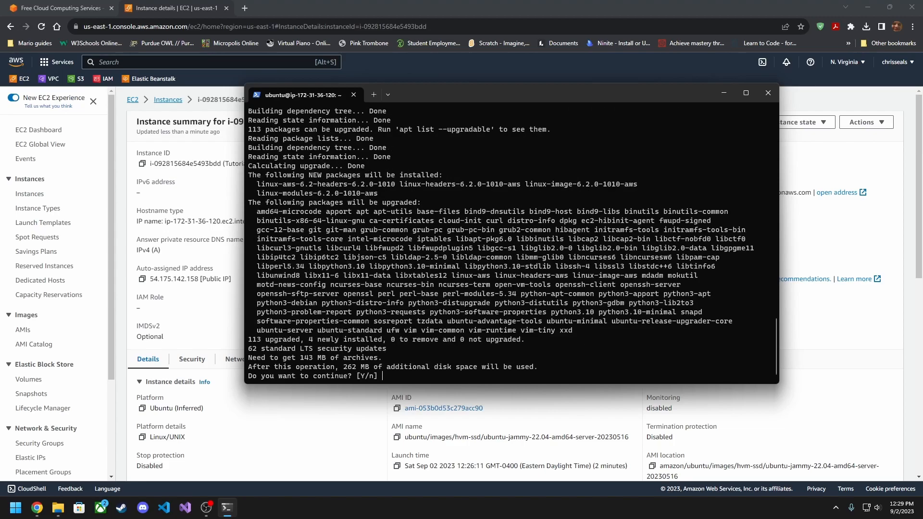
key("Return")
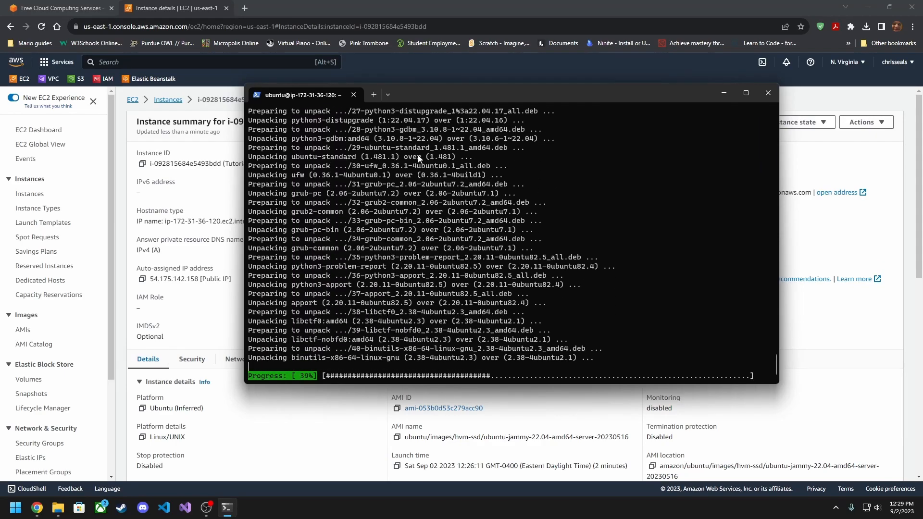
left_click_drag(455, 91, 469, 82)
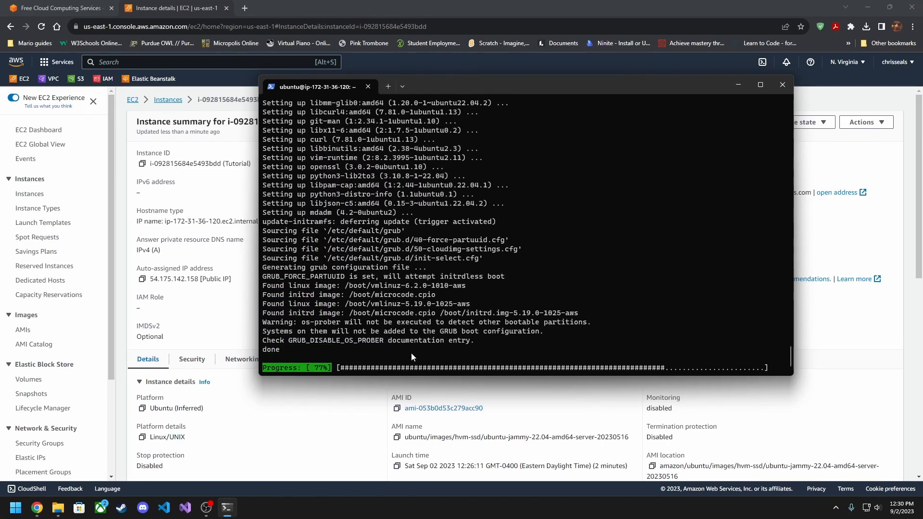
- Switch to the browser's EC2 instances list, select the Tutorial instance, and review its available instance state actions without applying any
left_click(172, 141)
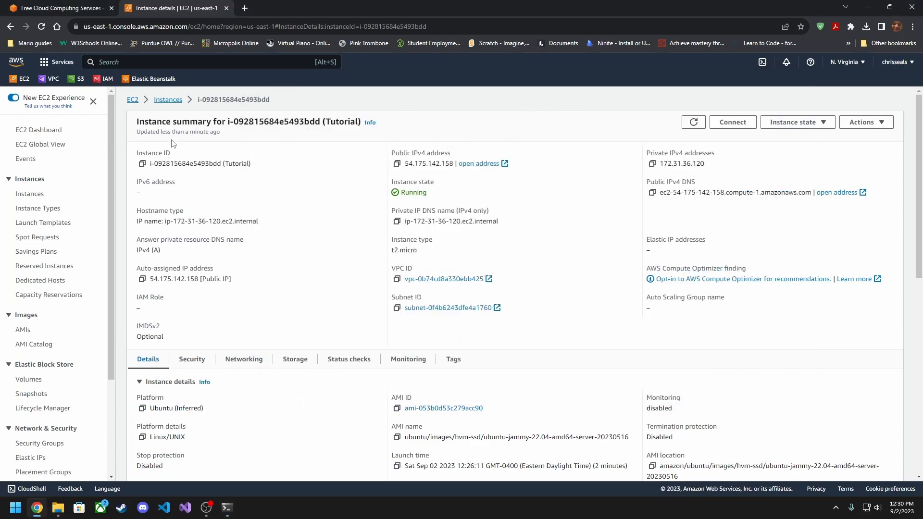
left_click(167, 100)
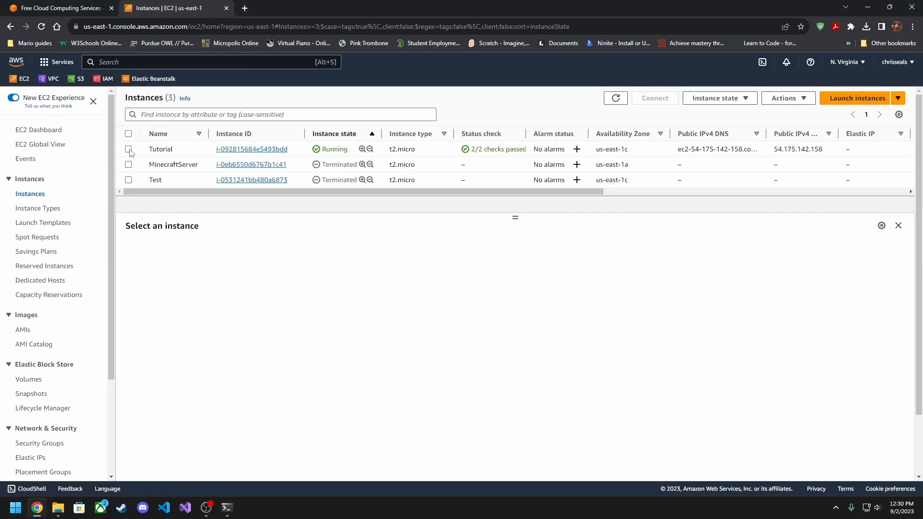
left_click(128, 149)
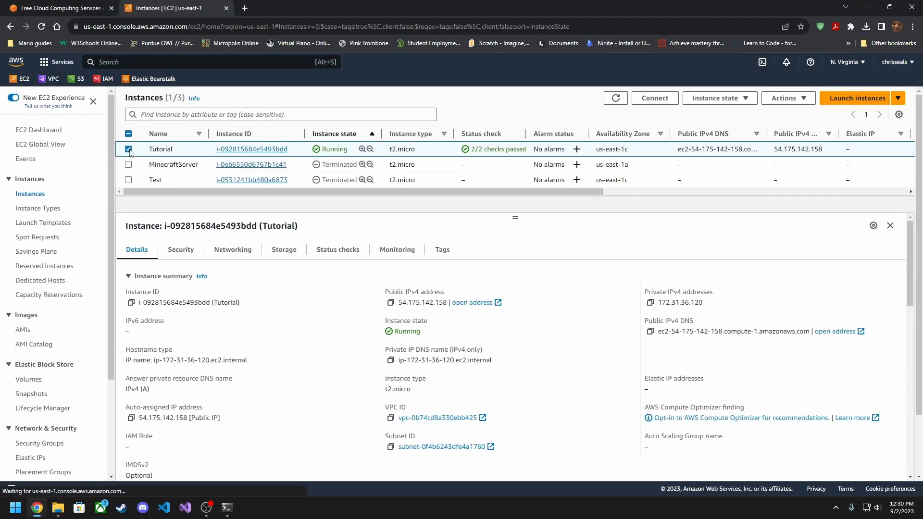
left_click(724, 103)
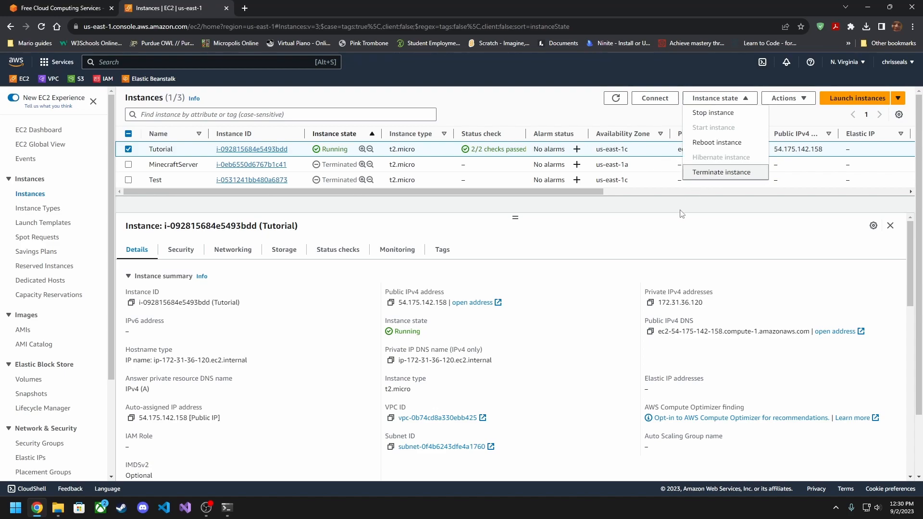
left_click(581, 254)
- Switch back to the SSH terminal, accept the upgrade's remaining prompts with their defaults, and clear the terminal screen
left_click(227, 509)
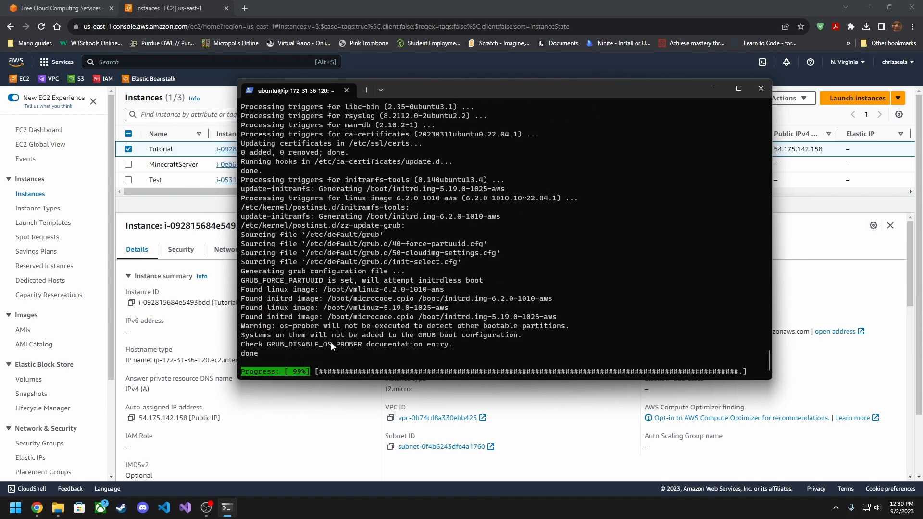
left_click_drag(536, 87, 561, 87)
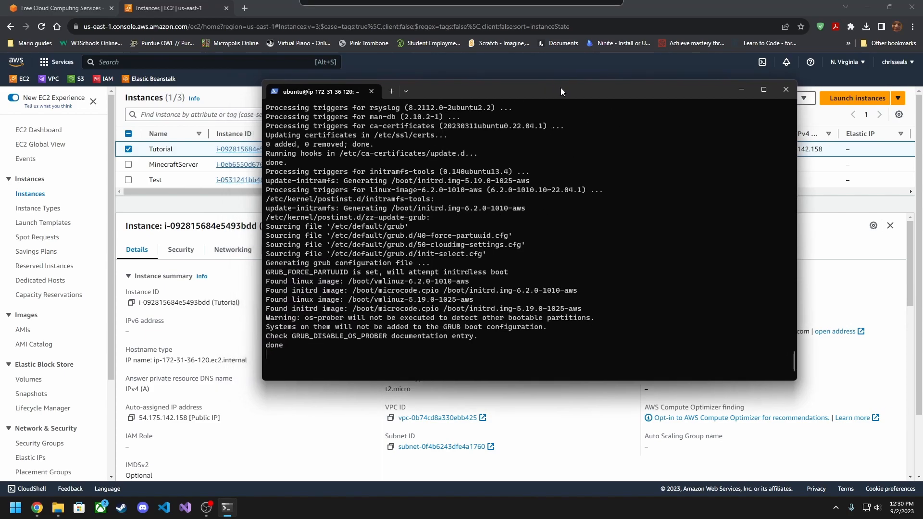
key("Return")
key("Return")
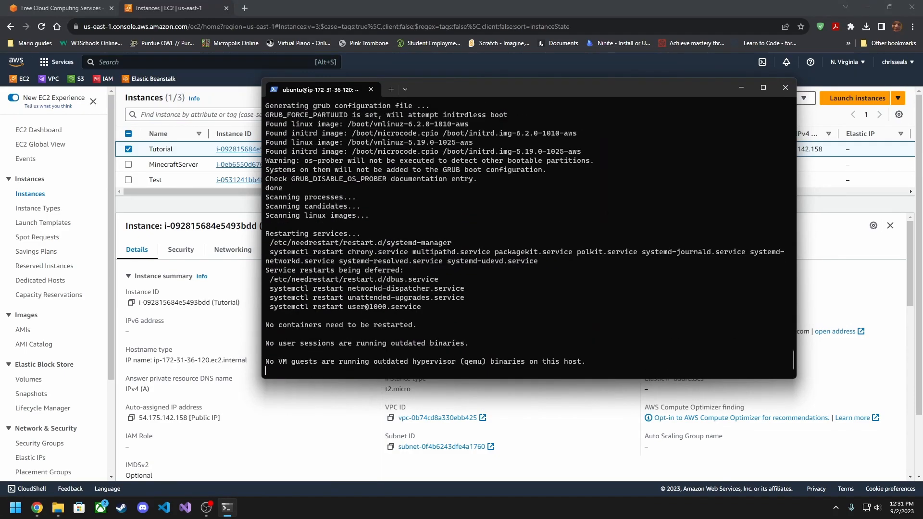
left_click_drag(546, 91, 536, 91)
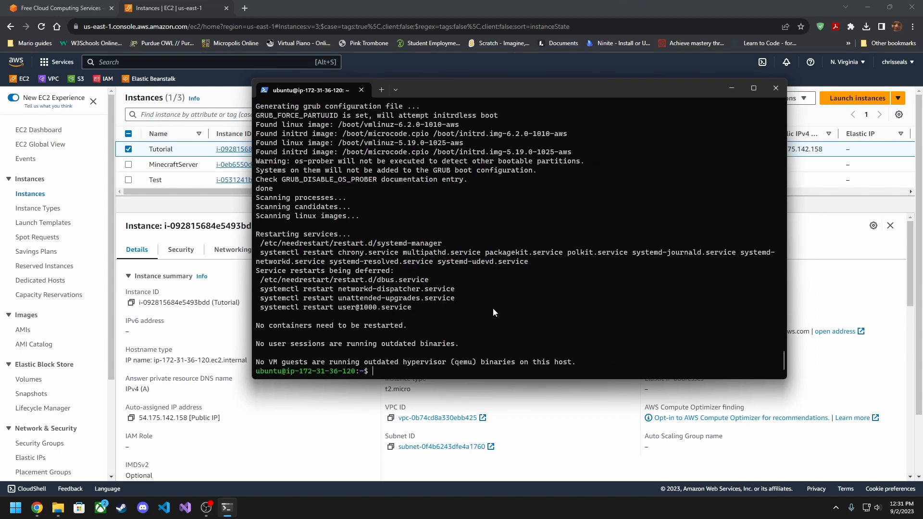
key("ctrl+l")
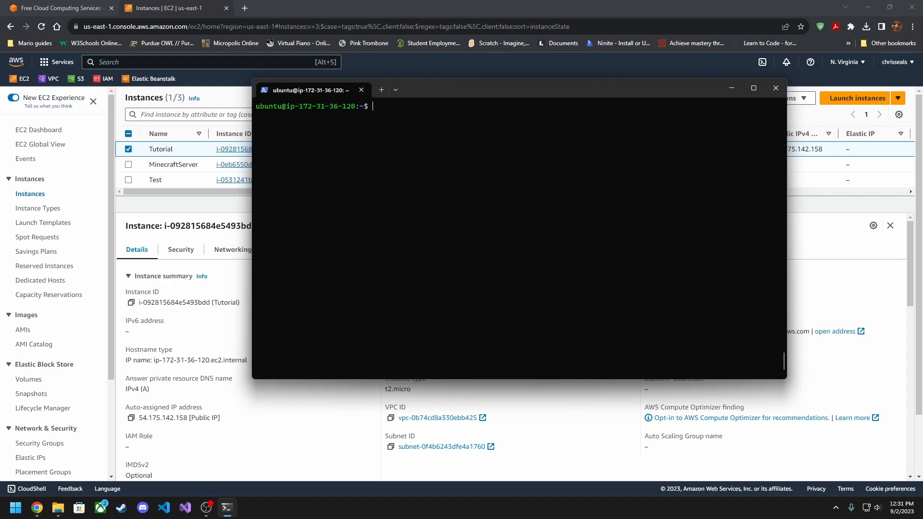
left_click_drag(505, 84, 483, 96)
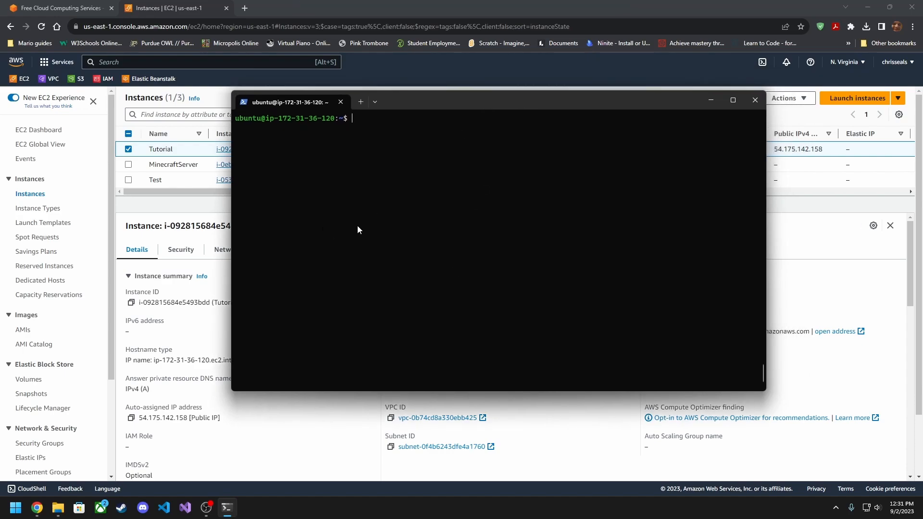